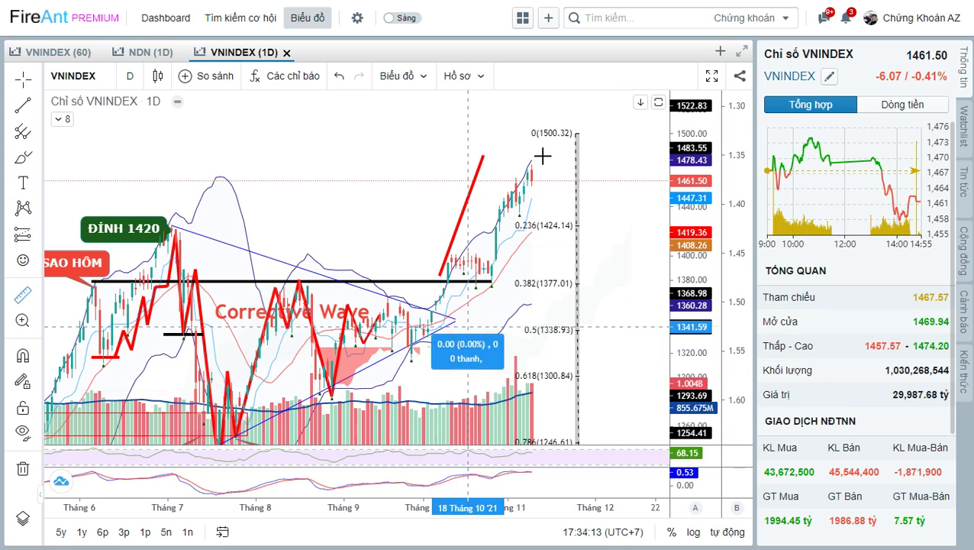
Measure the VNINDEX rise from 18 October to 12 November 2021 on the daily chart and inspect the latest candles and intraday price.
left_click(544, 158)
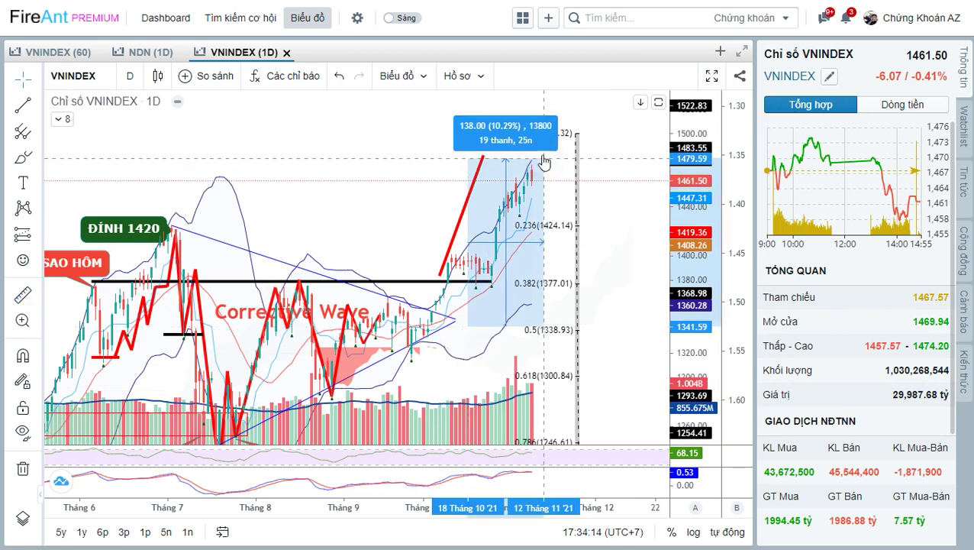
left_click(605, 161)
left_click_drag(607, 177, 611, 219)
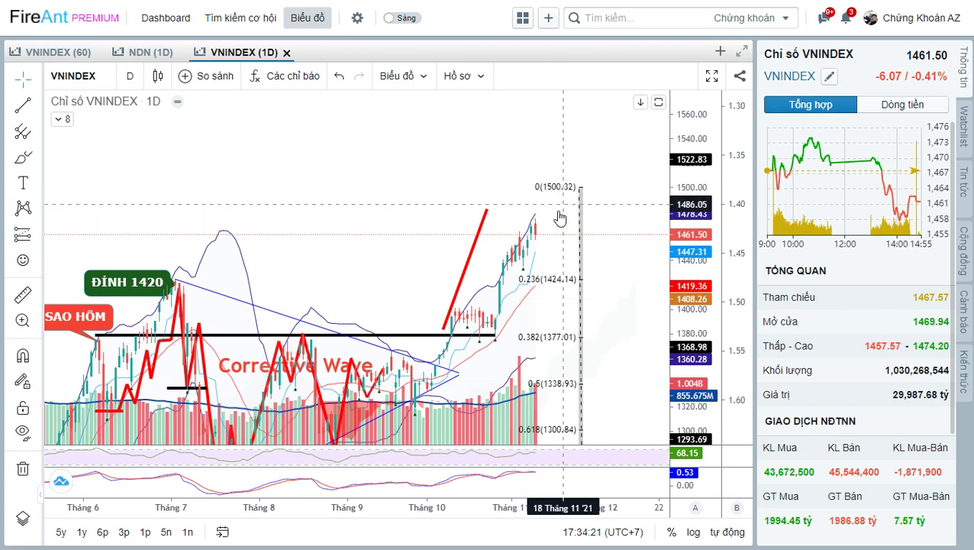
left_click_drag(546, 217, 543, 194)
scroll(545, 194, "up", 3)
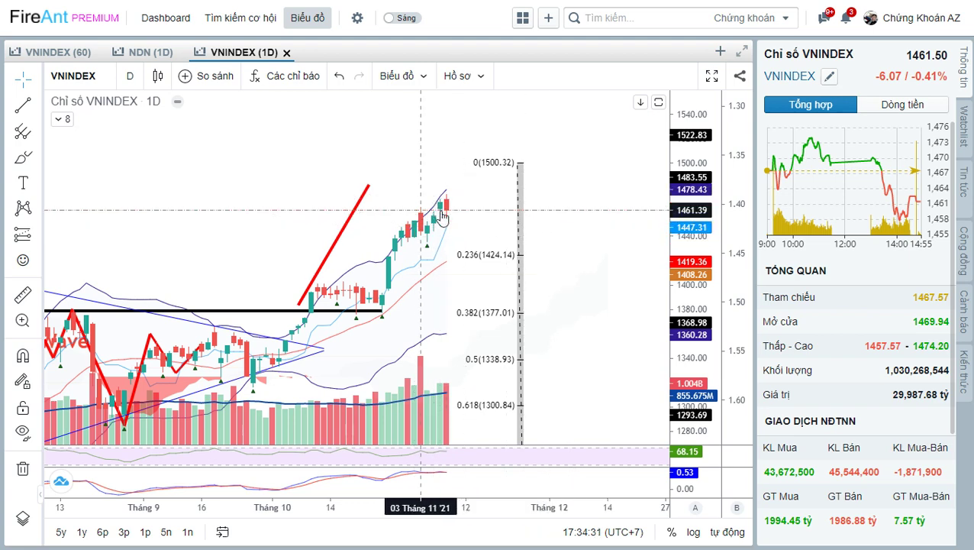
mouse_move(879, 201)
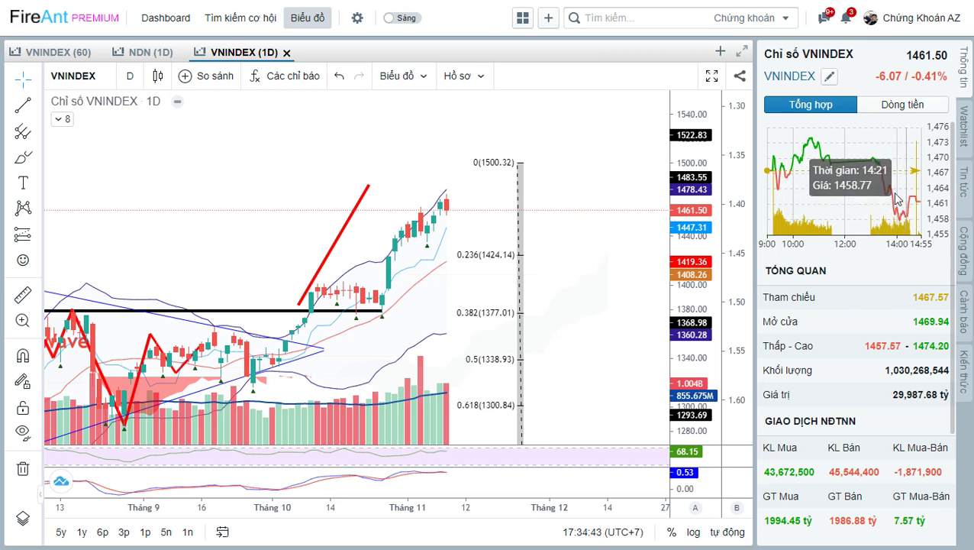
left_click_drag(589, 260, 606, 239)
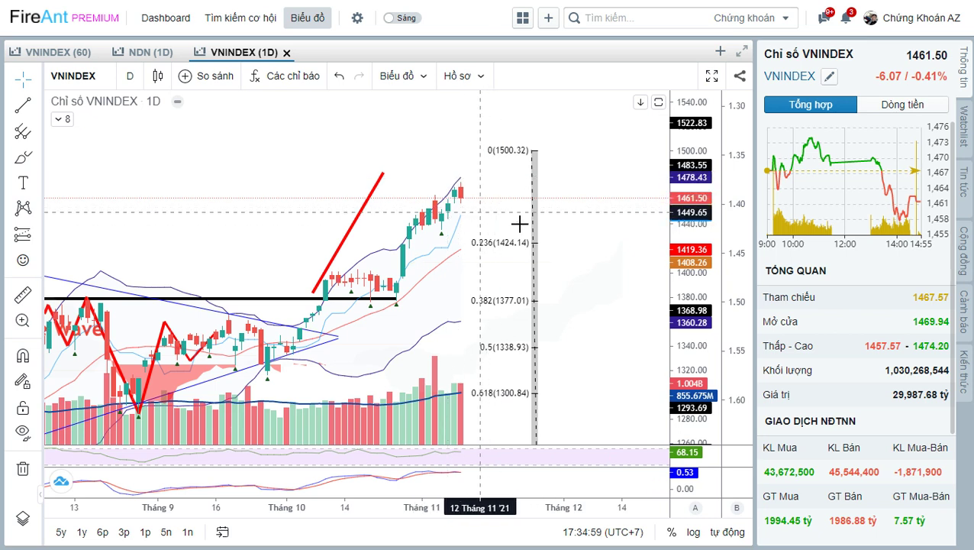
Switch to Zalo and read the VN-INDEX 1470-1500 buying notice in the VIP A-Z (KHÔNG CHAT) group.
key("alt+Tab")
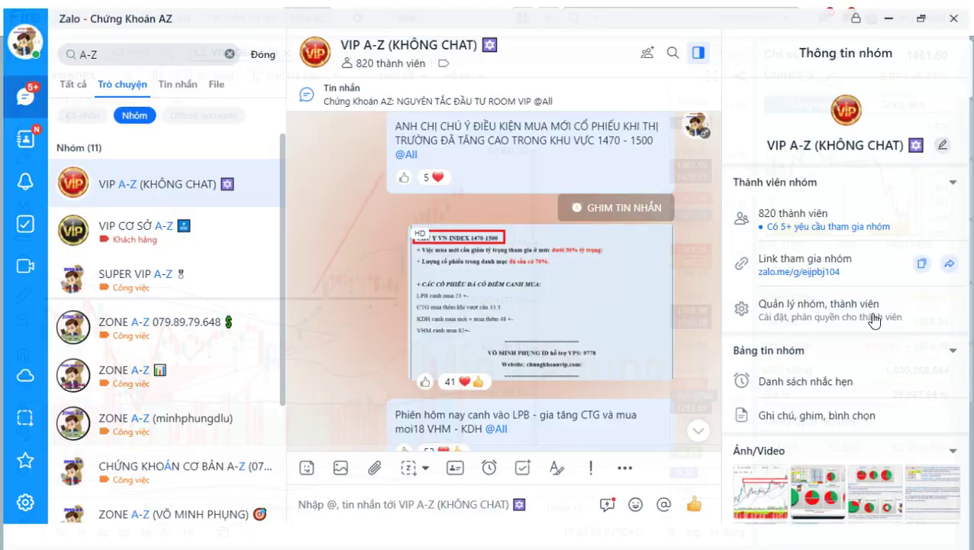
scroll(551, 244, "up", 1)
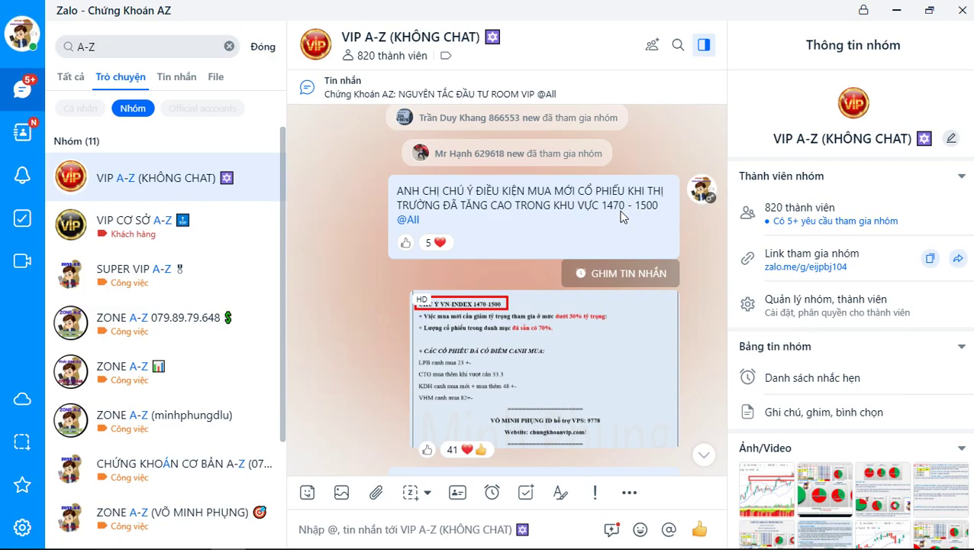
scroll(620, 218, "down", 1)
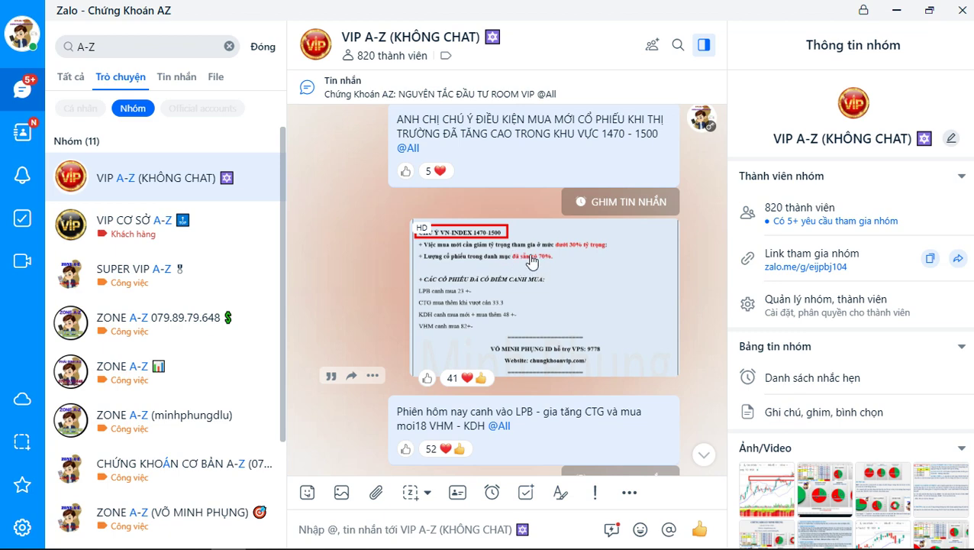
Return to FireAnt and measure the VNINDEX distance from the latest price up to just below the 1500 Fibonacci level.
key("alt+Tab")
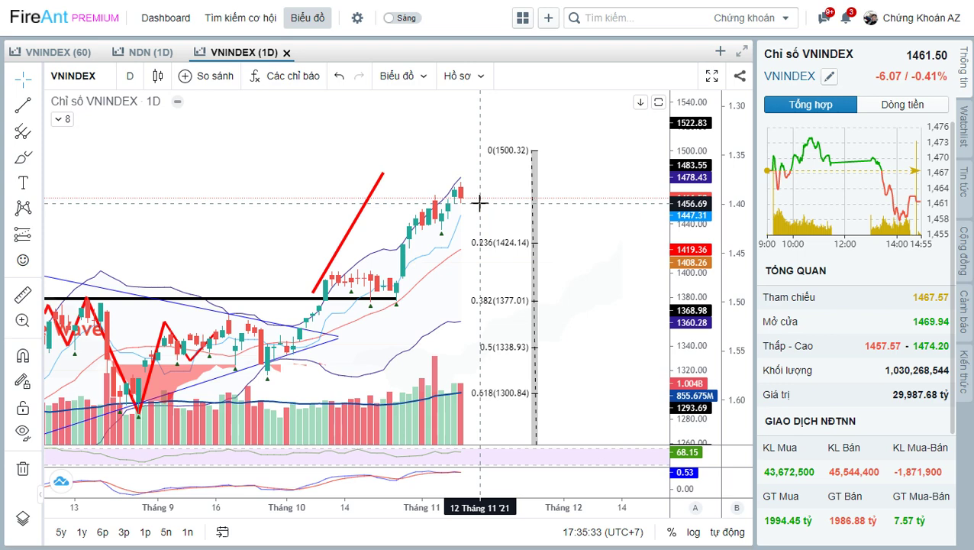
left_click(483, 196, "shift")
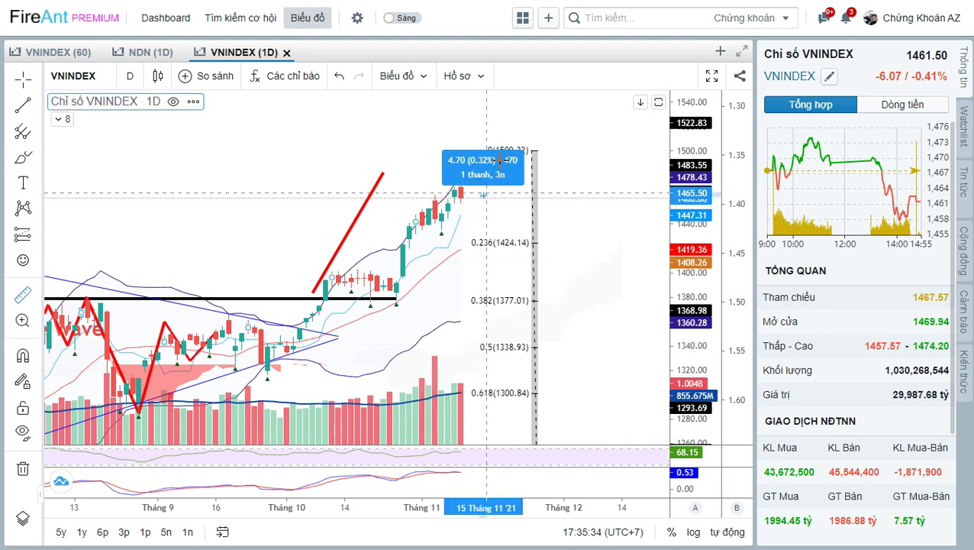
left_click(500, 156)
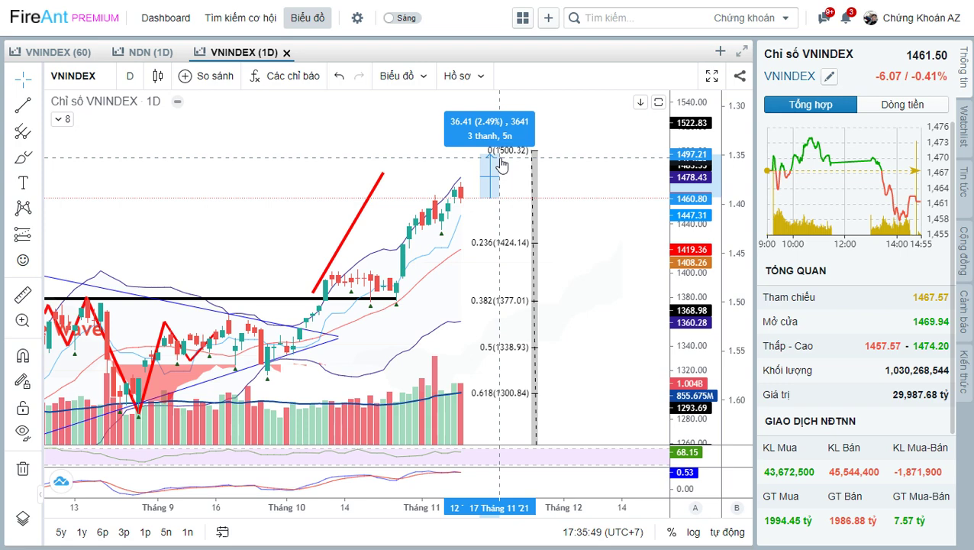
left_click(505, 213)
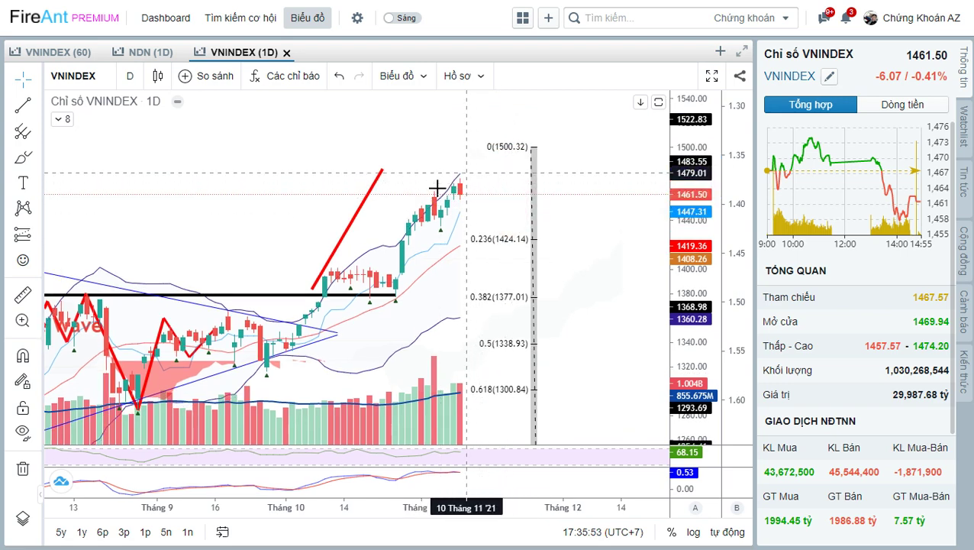
Open the NDN daily chart in FireAnt and change its symbol to KDH.
key("alt+Tab")
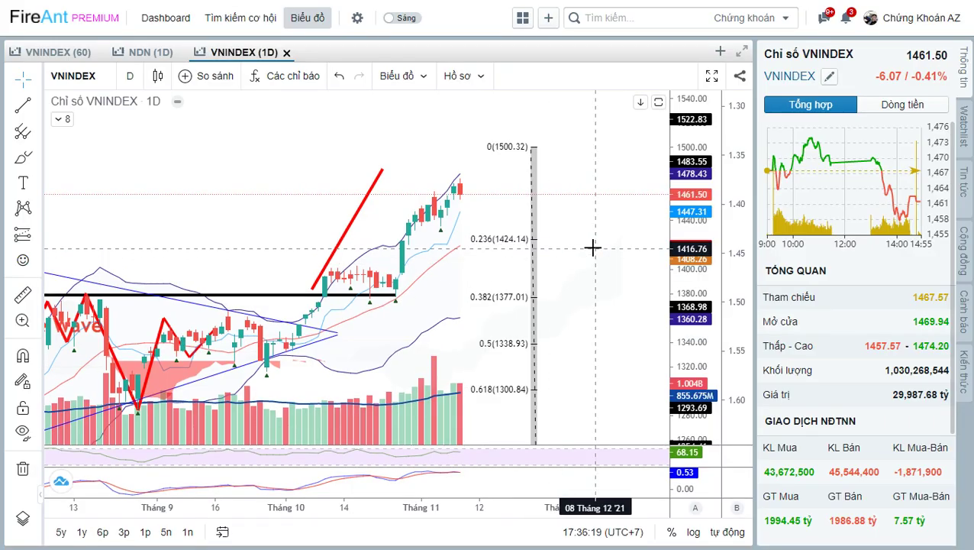
left_click(145, 52)
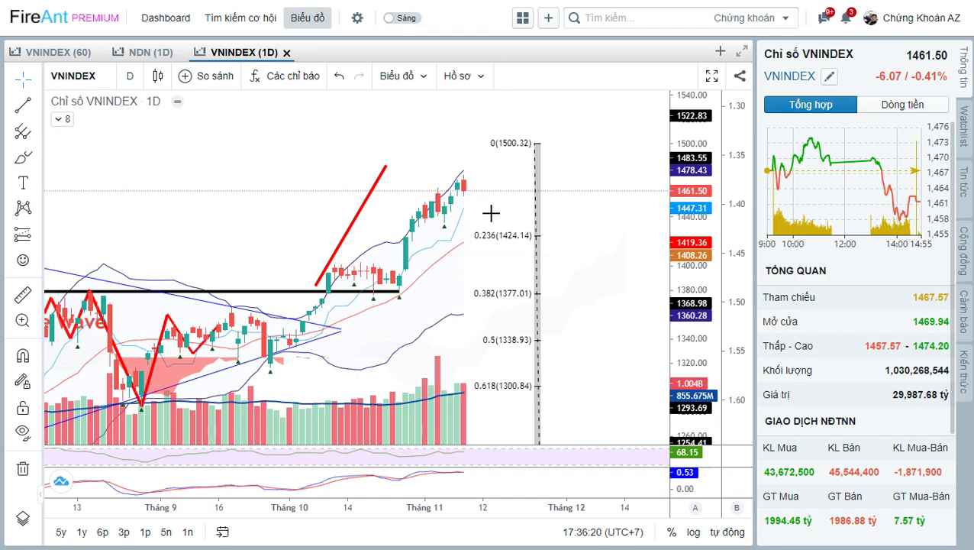
left_click_drag(580, 144, 445, 158)
type("KDH")
key("Return")
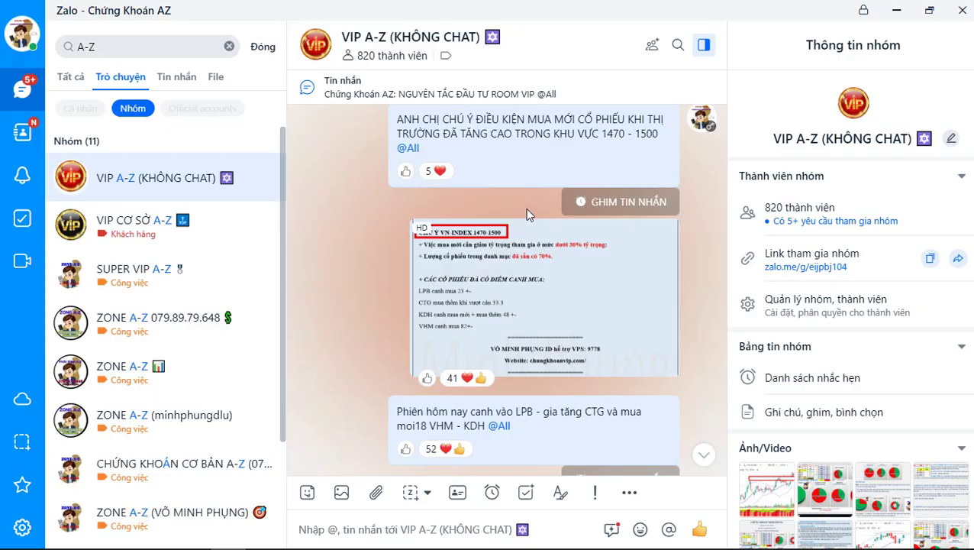
Check the KDH buying note in the Zalo group and examine the recent price trend on KDH's daily chart in FireAnt.
key("alt+Tab")
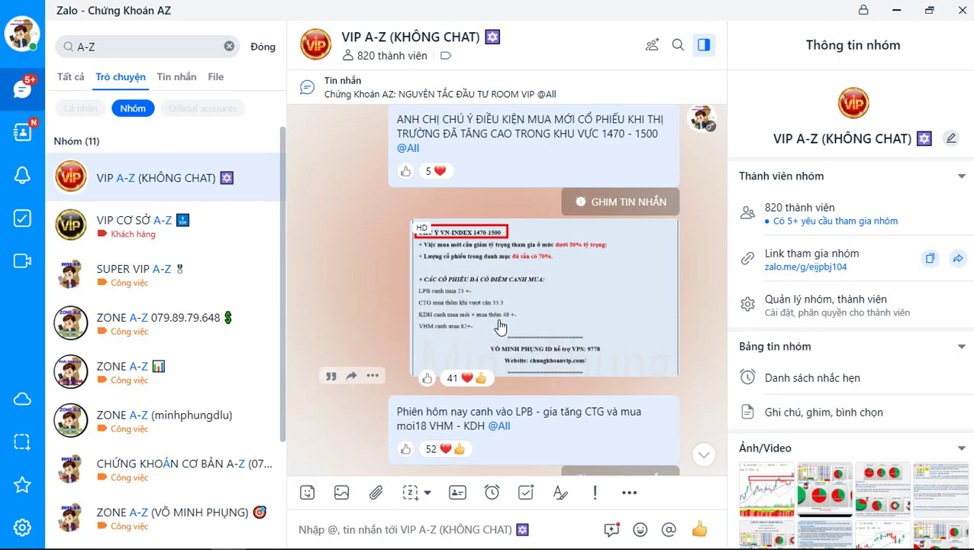
key("alt+Tab")
scroll(529, 284, "down", 2)
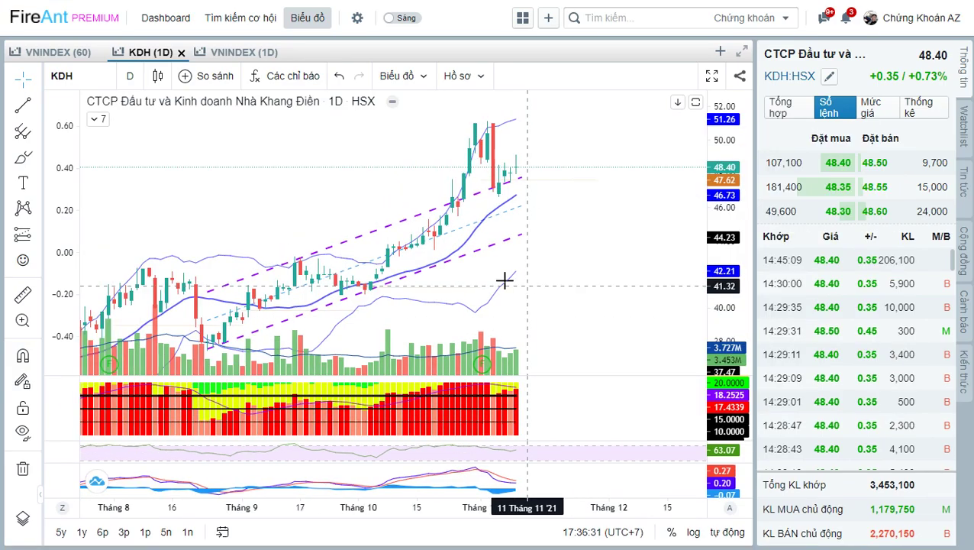
mouse_move(365, 281)
left_mouse_down()
mouse_move(424, 229)
mouse_move(483, 125)
mouse_move(530, 171)
left_mouse_up()
left_click(568, 223)
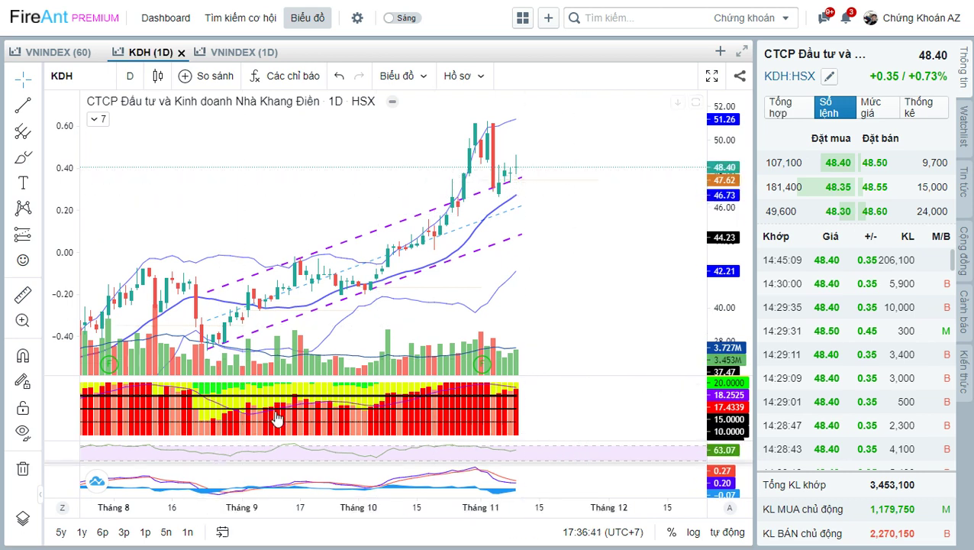
Switch to the Excel workbook and set the recommended stock ticker in C2 of the VMP sheet to KDH.
key("alt+Tab")
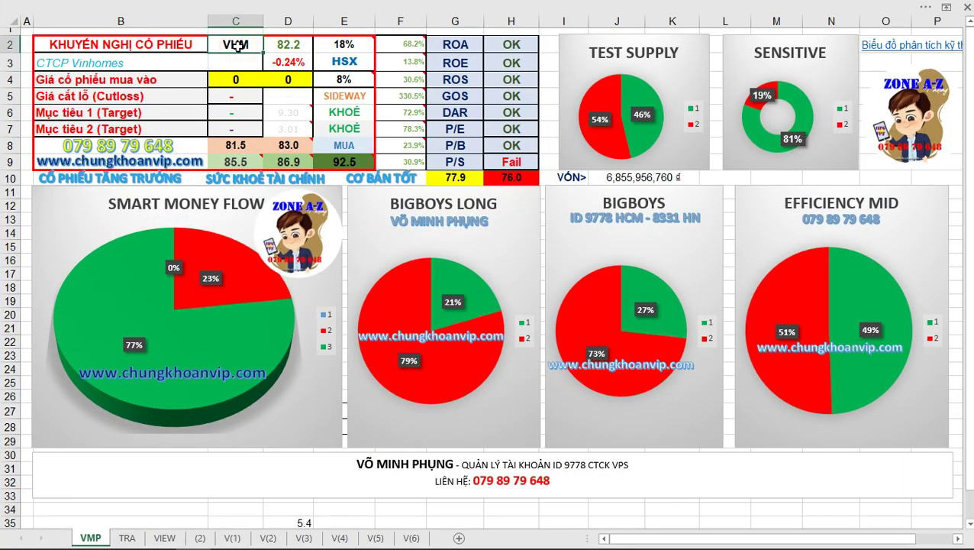
type("KDH")
key("Return")
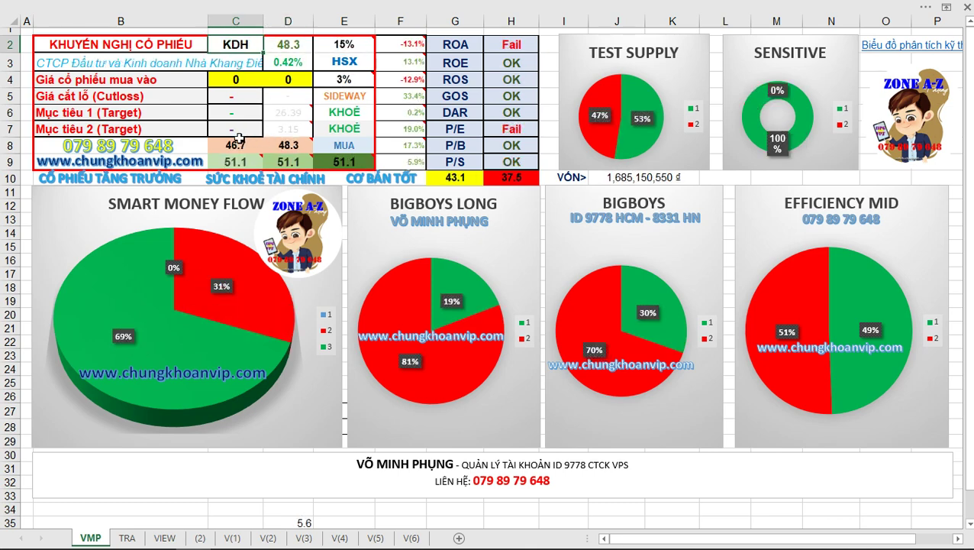
Set KDH's purchase price range in the "Giá cổ phiếu mua vào" row to 47 and 48.
mouse_move(279, 146)
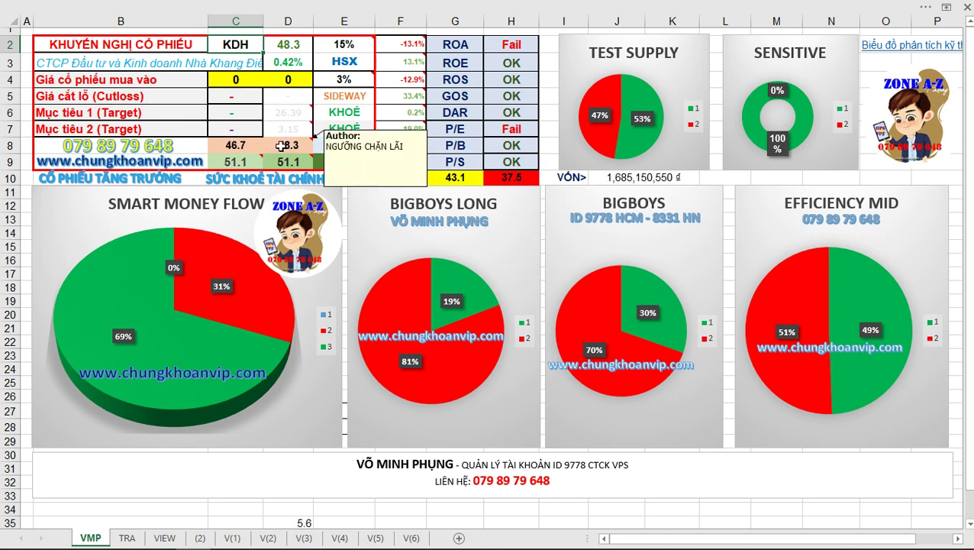
left_click(241, 81)
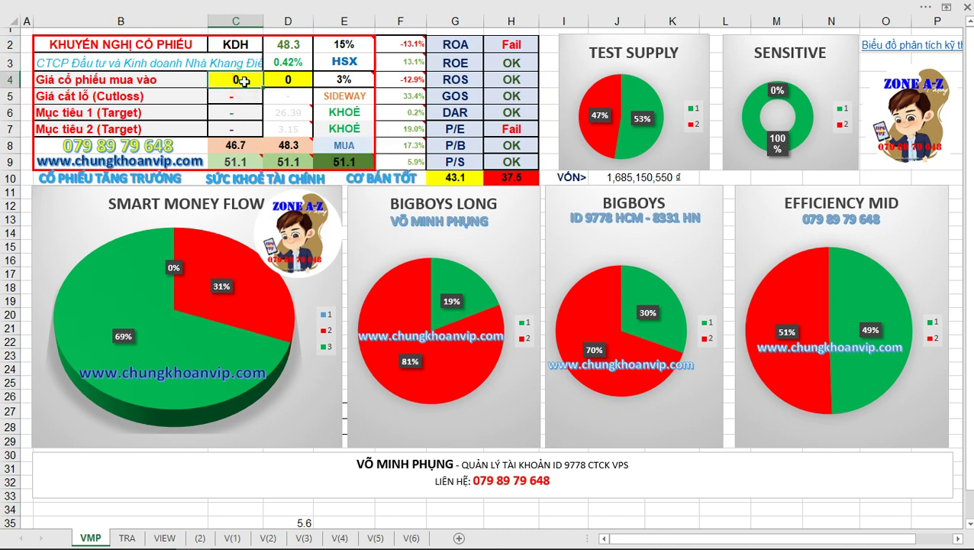
type("47")
key("Tab")
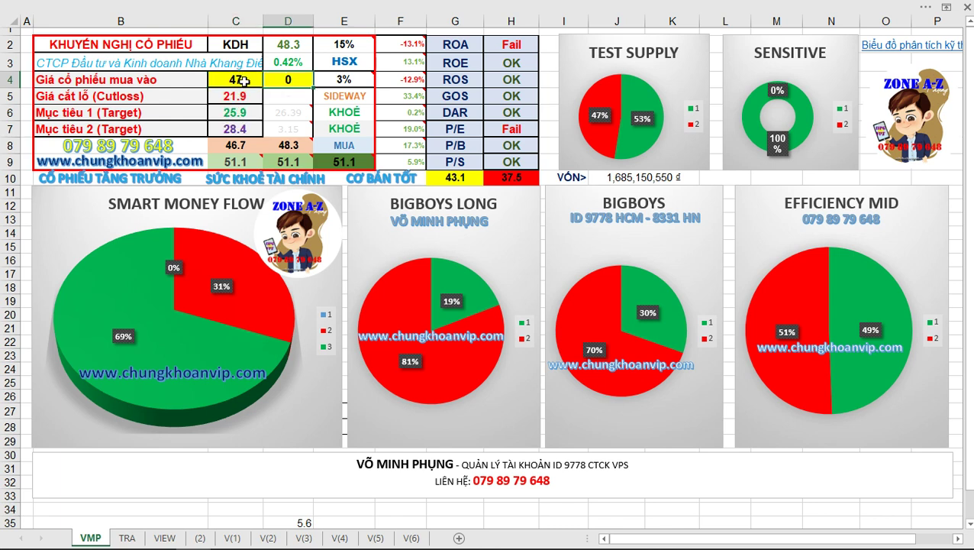
type("48")
left_click(242, 80)
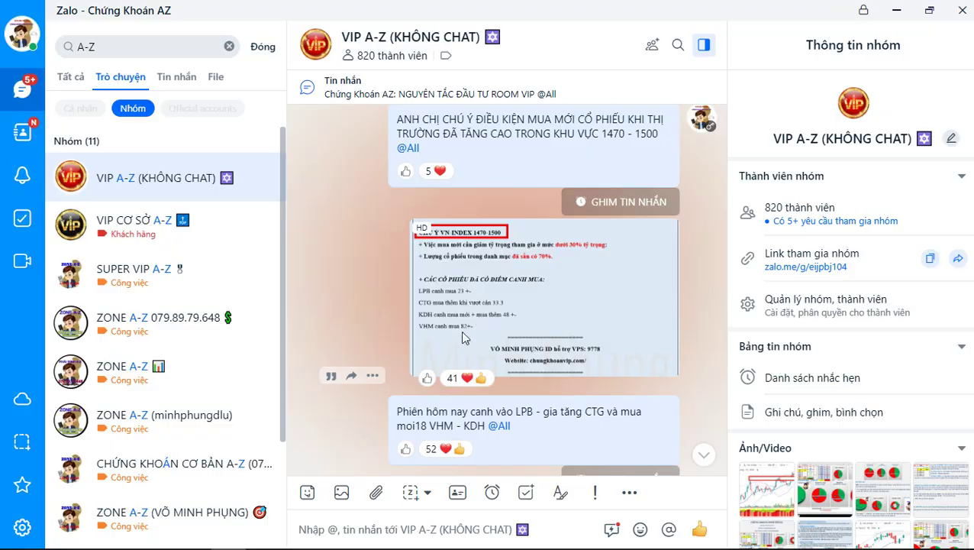
Switch to FireAnt, change the KDH daily chart's symbol to VHM, and examine its recent candles.
key("alt+Tab")
key("alt+Tab")
key("alt+Tab")
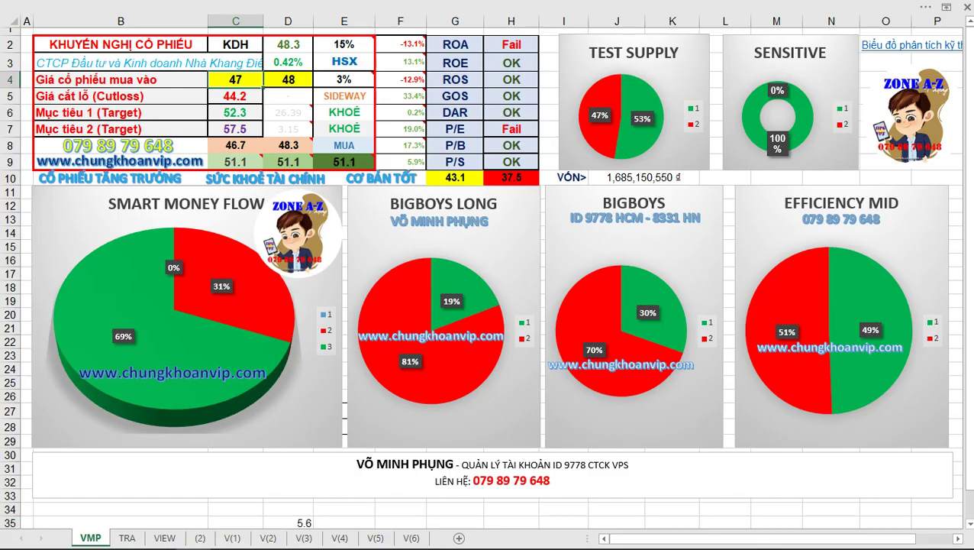
key("alt+Tab")
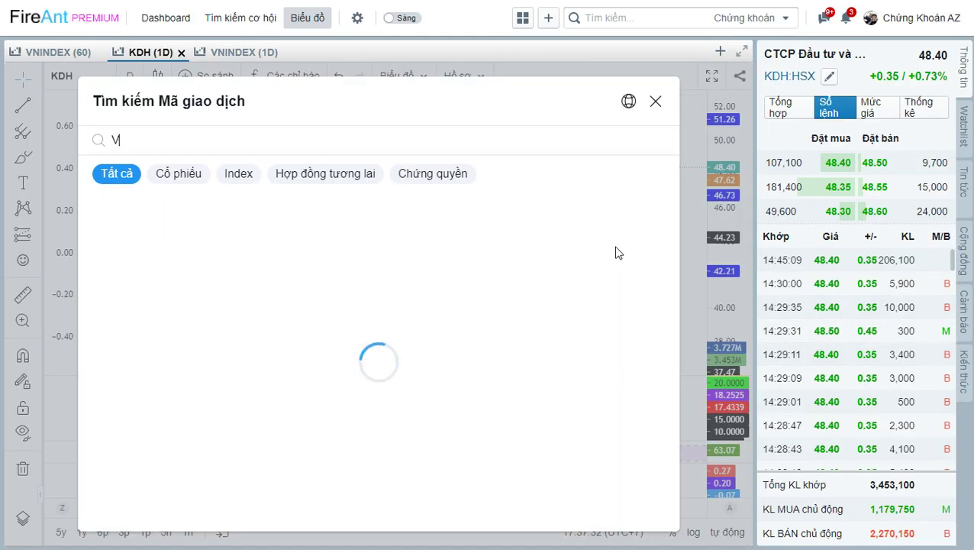
type("HM")
key("Return")
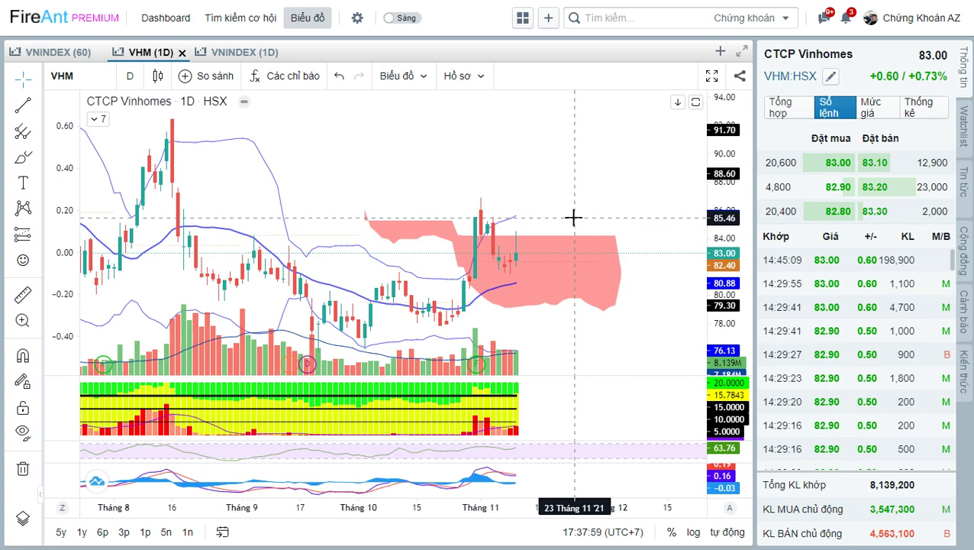
left_click_drag(570, 213, 578, 204)
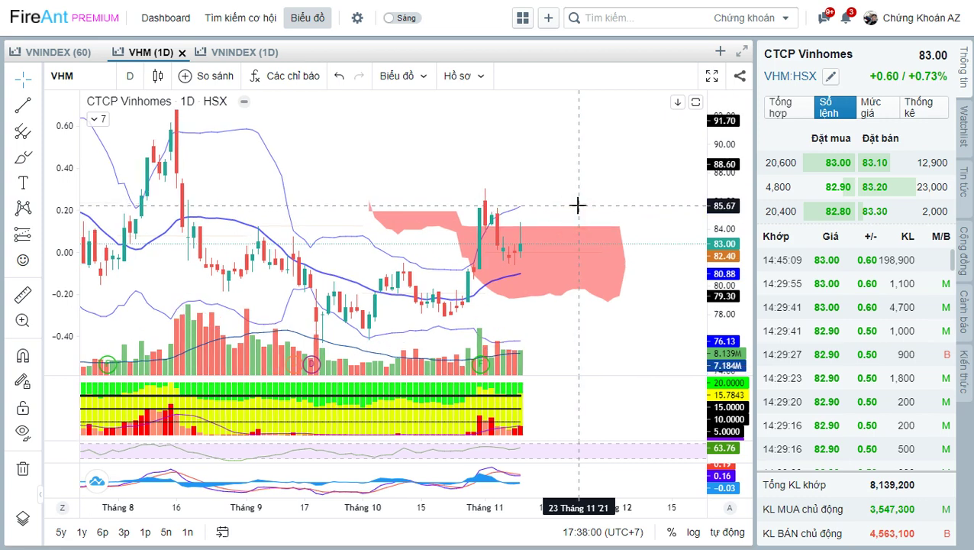
scroll(577, 205, "down", 1)
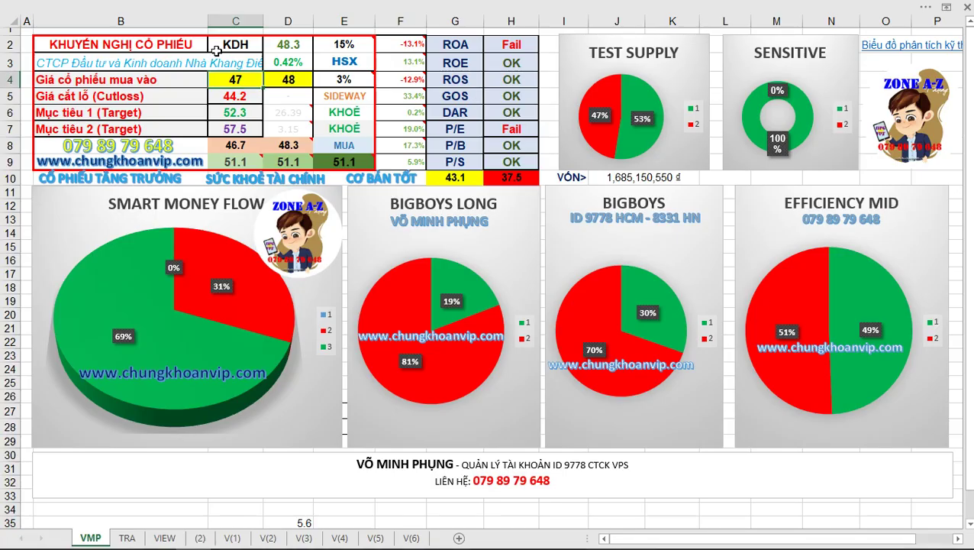
Return to the Excel workbook and set the recommended stock ticker in C2 to VHM.
left_click(217, 50)
type("VHM")
key("Return")
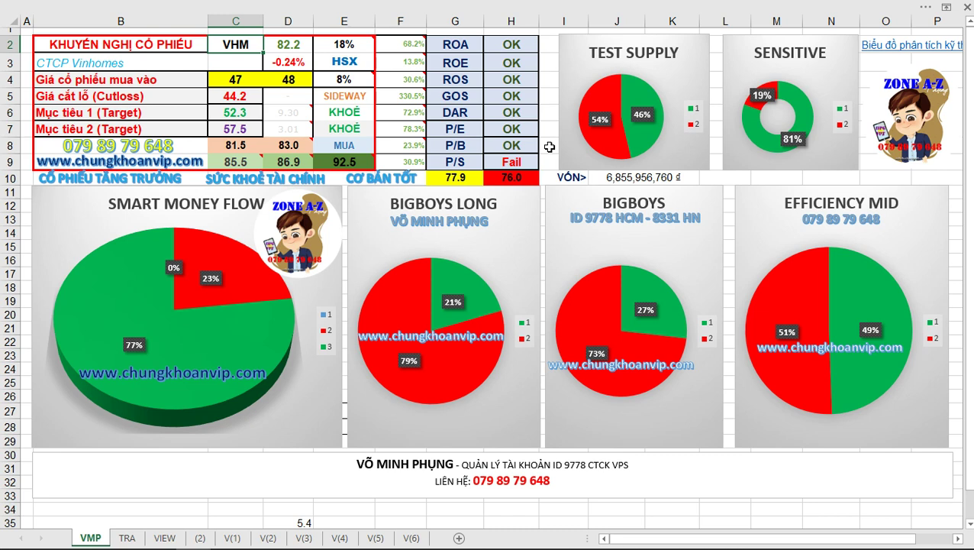
Set VHM's purchase price range in the "Giá cổ phiếu mua vào" row to 81 and 83.
mouse_move(409, 144)
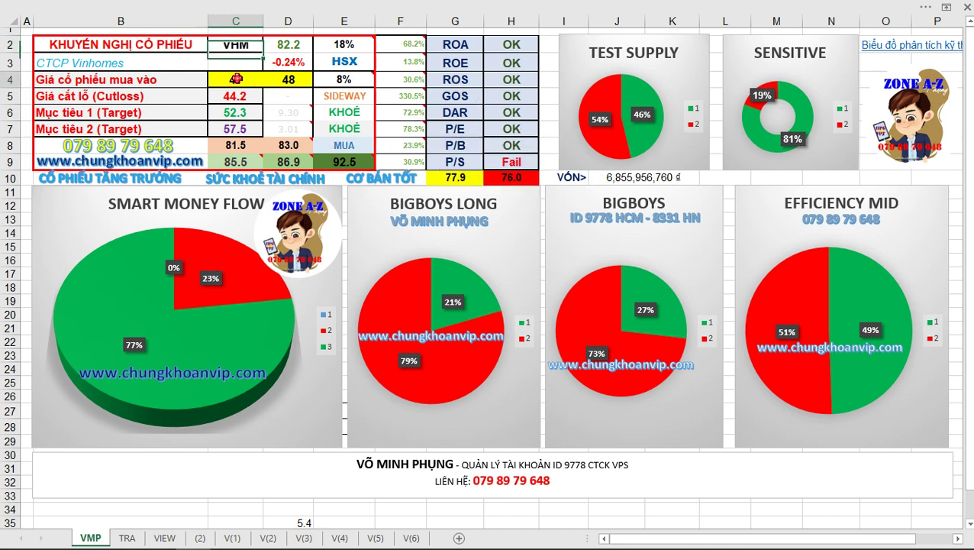
left_click(236, 79)
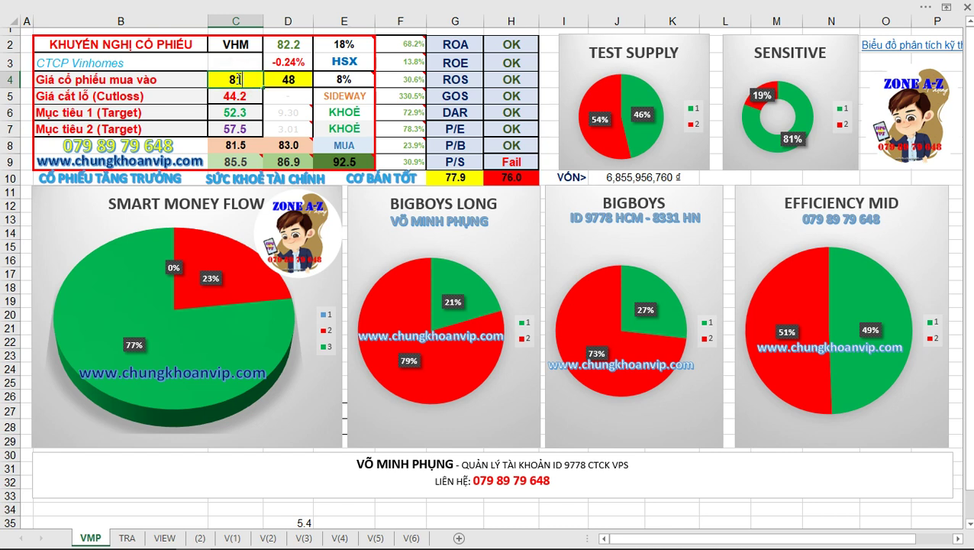
type("81")
key("Tab")
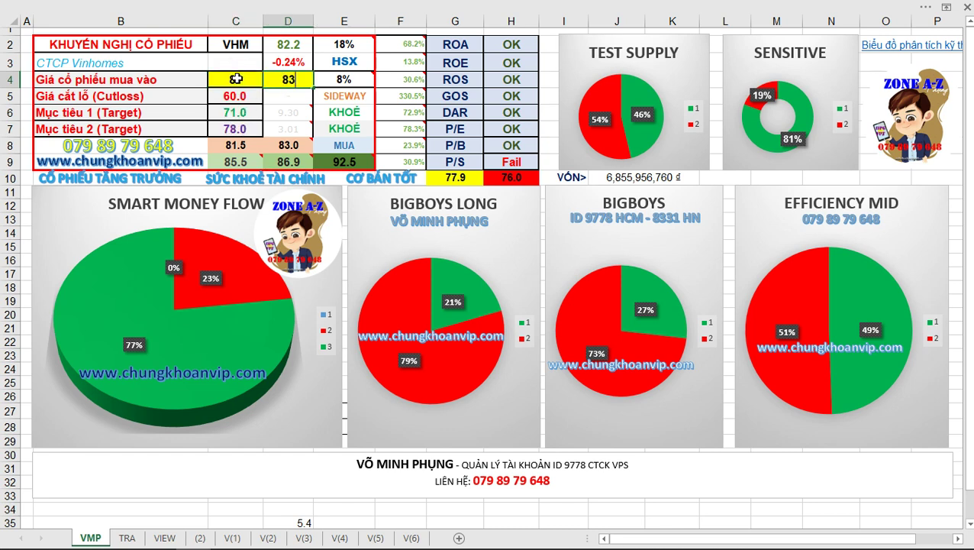
key("Return")
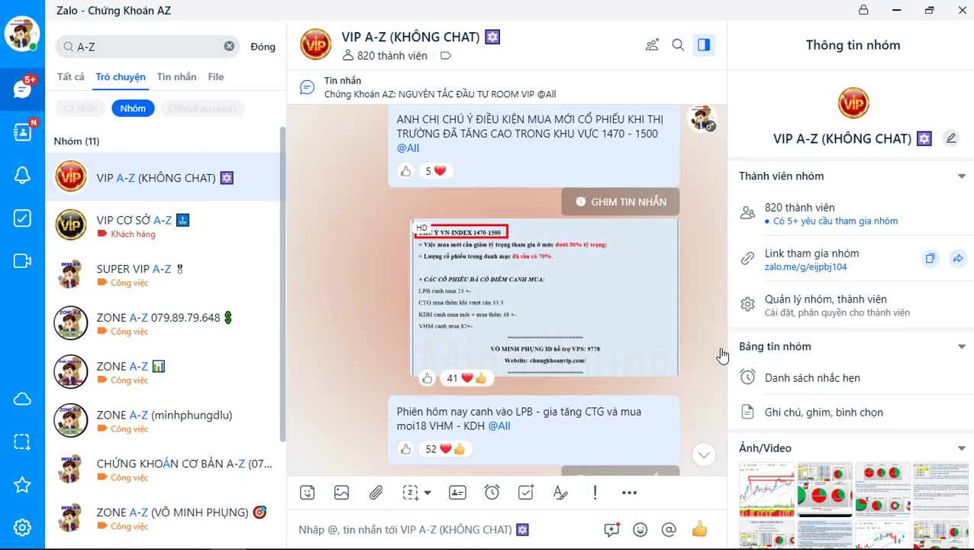
Read the newer messages in the VIP A-Z Zalo group, covering the NT2 and ORS recommendations.
scroll(403, 279, "down", 10)
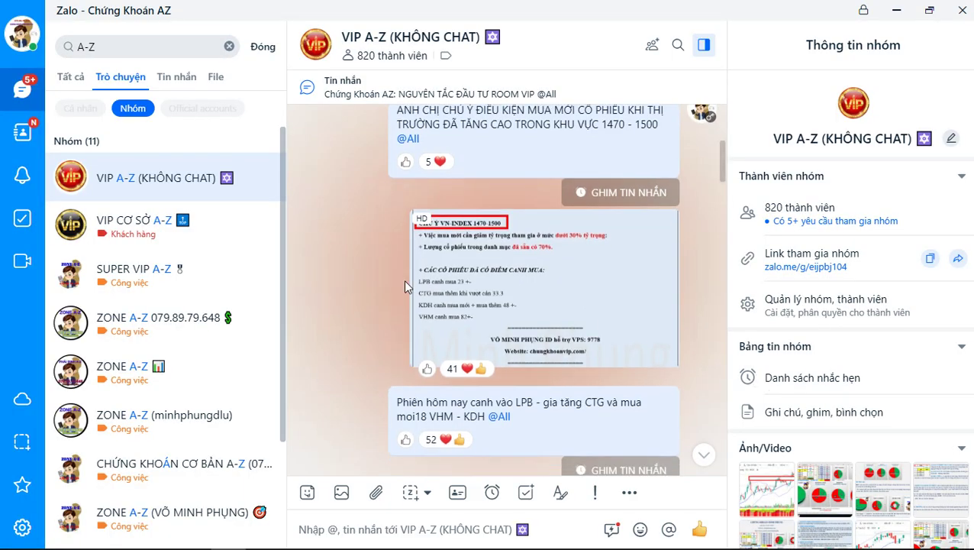
scroll(393, 257, "down", 10)
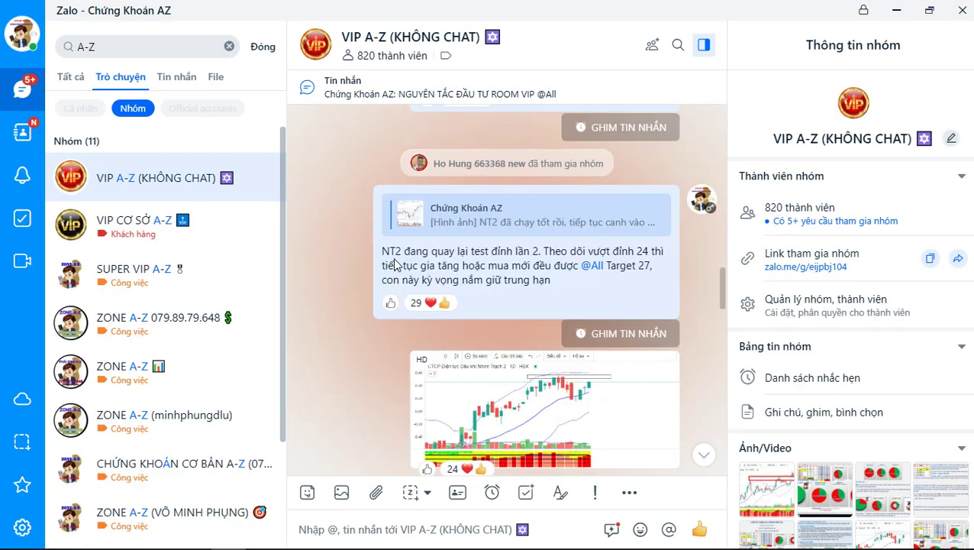
scroll(394, 264, "down", 10)
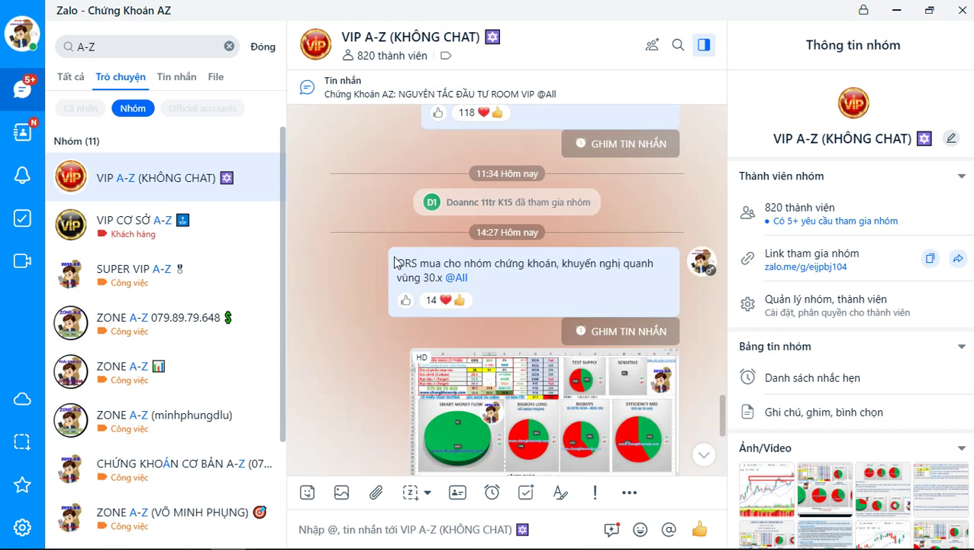
scroll(393, 261, "up", 3)
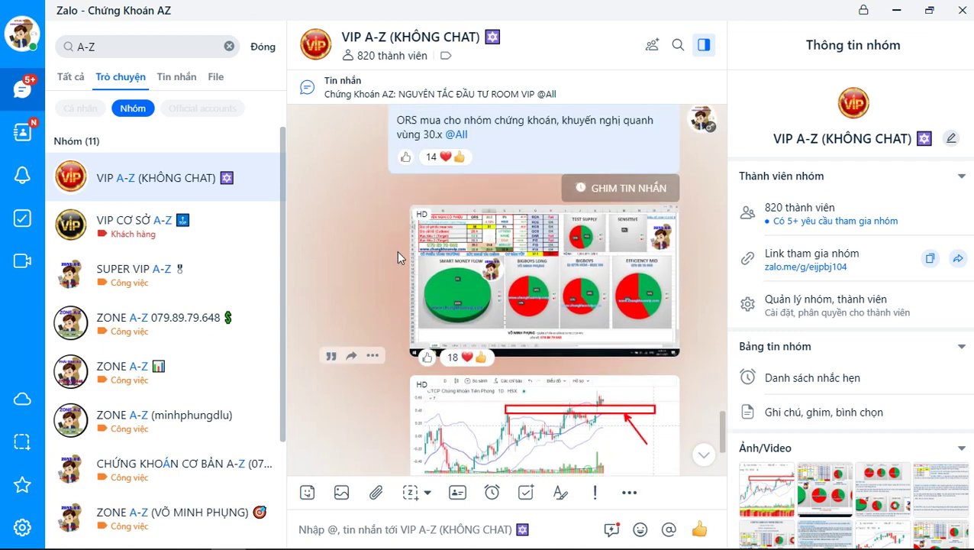
scroll(396, 252, "up", 3)
Switch to FireAnt, change the VHM daily chart's symbol to ORS, and examine its recent candles.
key("alt+Tab")
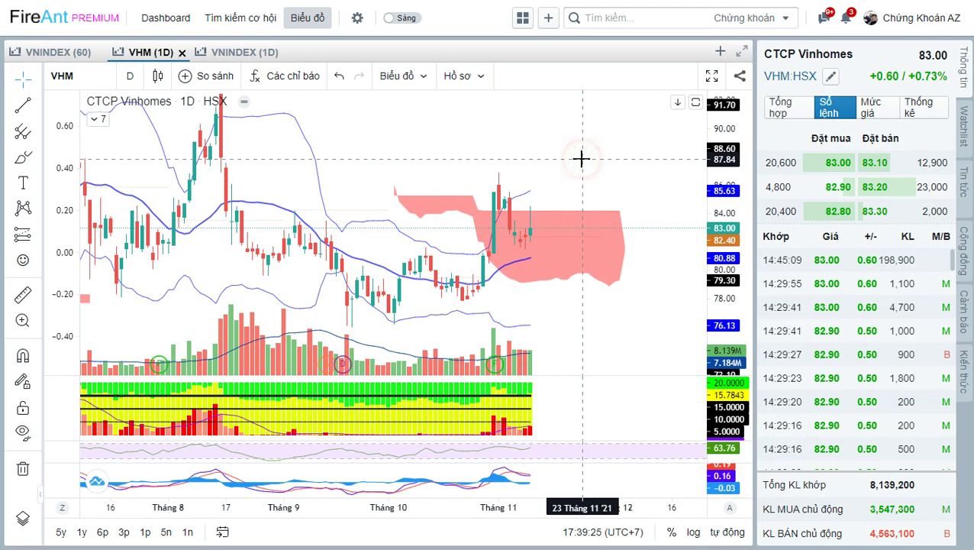
type("c")
key("Escape")
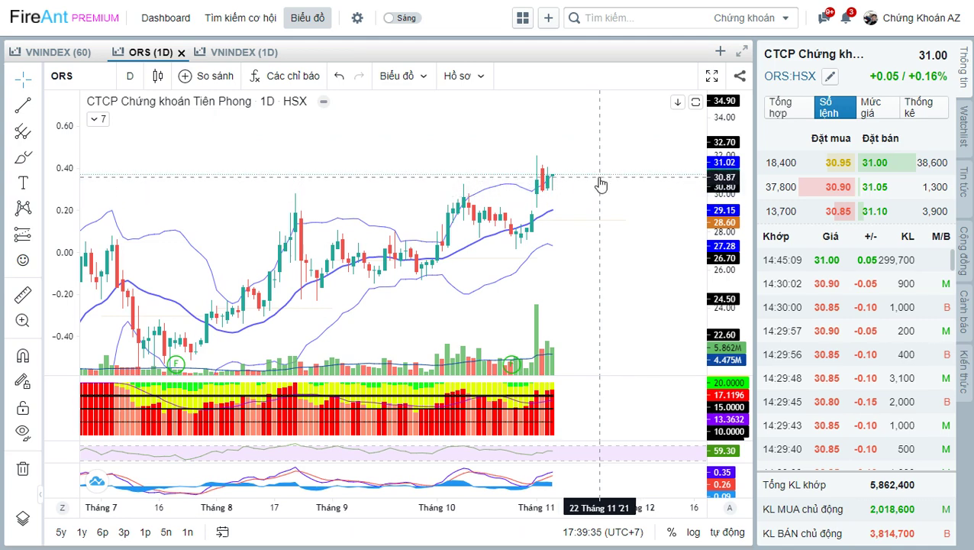
left_click_drag(600, 194, 587, 257)
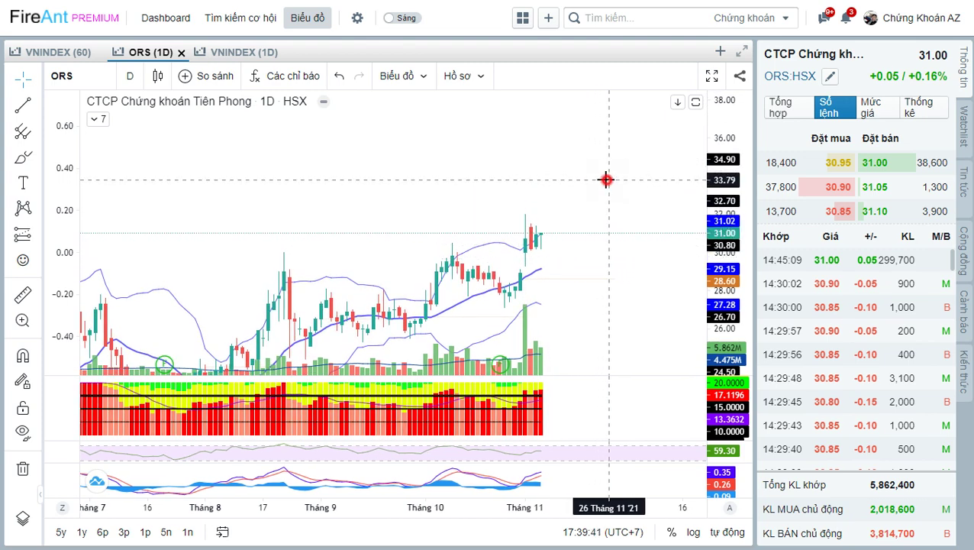
left_click_drag(607, 178, 610, 115)
scroll(599, 229, "up", 2)
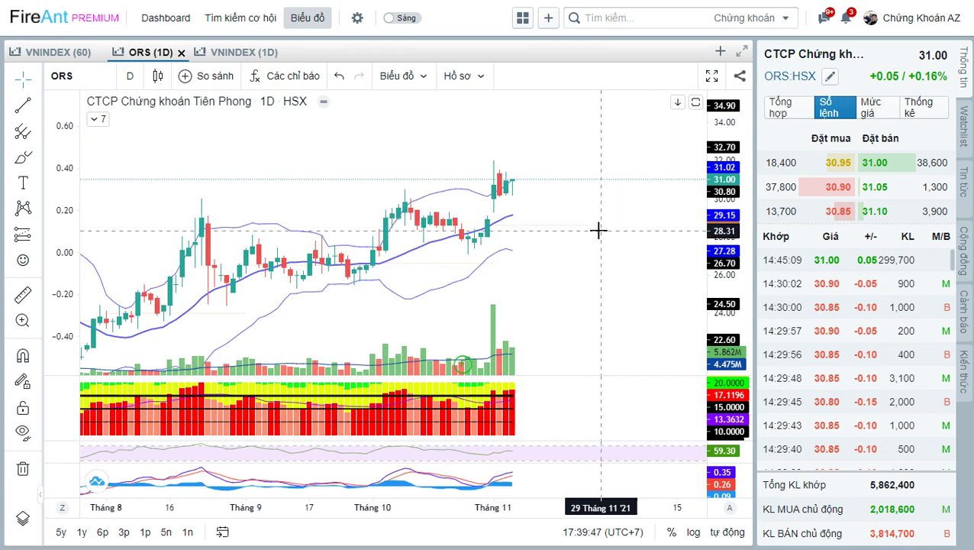
Change the daily chart's symbol to NT2 and compare its latest candles with the January 2021 peak.
type("NT2")
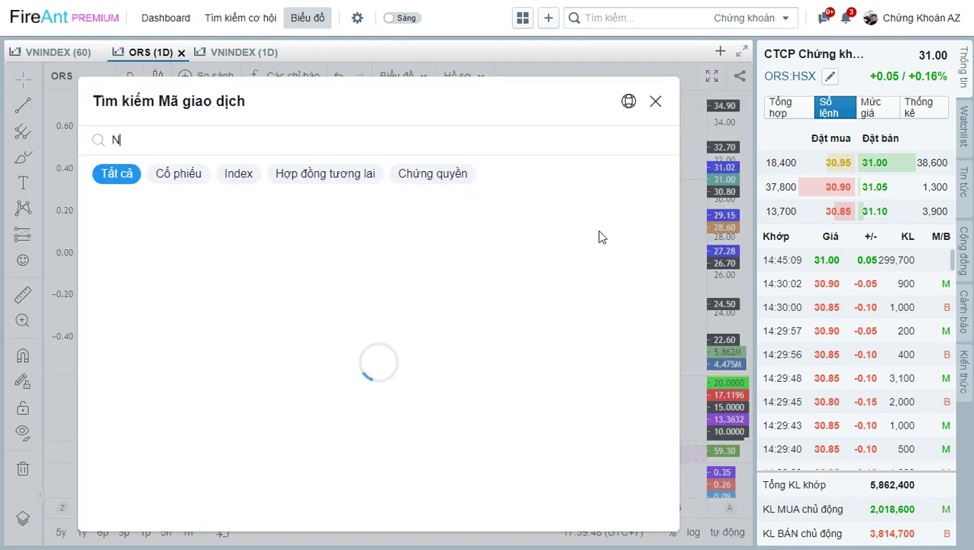
key("Return")
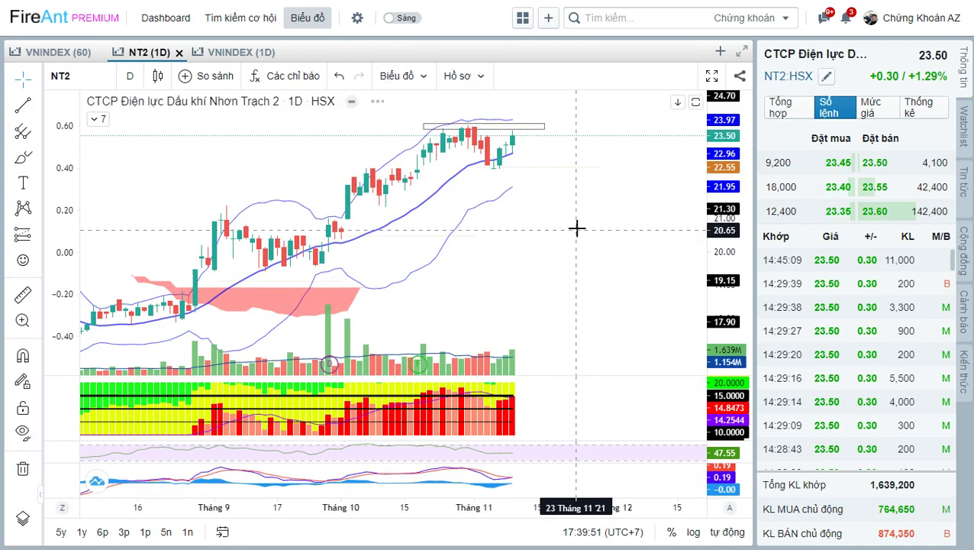
left_click(577, 229)
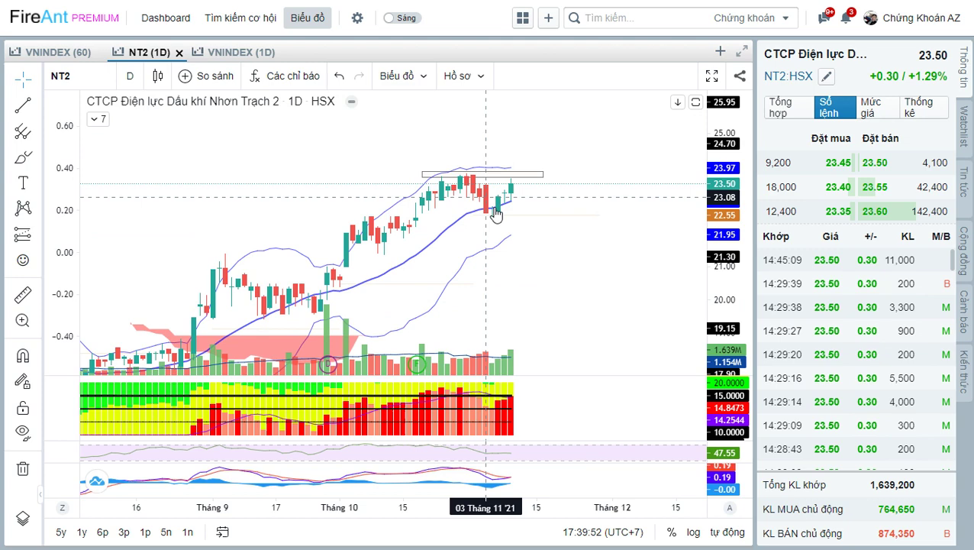
left_click(511, 174)
scroll(534, 172, "down", 5)
scroll(594, 172, "down", 3)
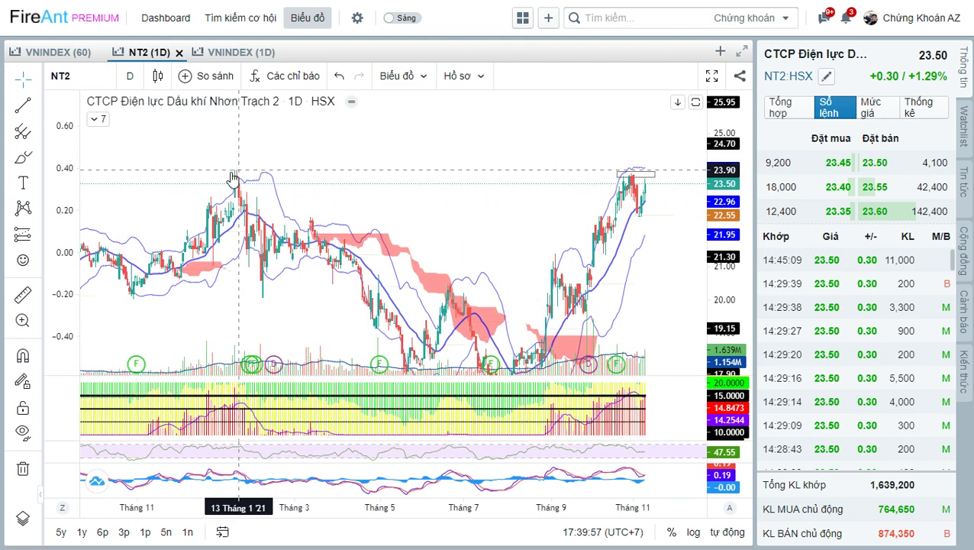
scroll(627, 176, "up", 5)
scroll(626, 177, "up", 3)
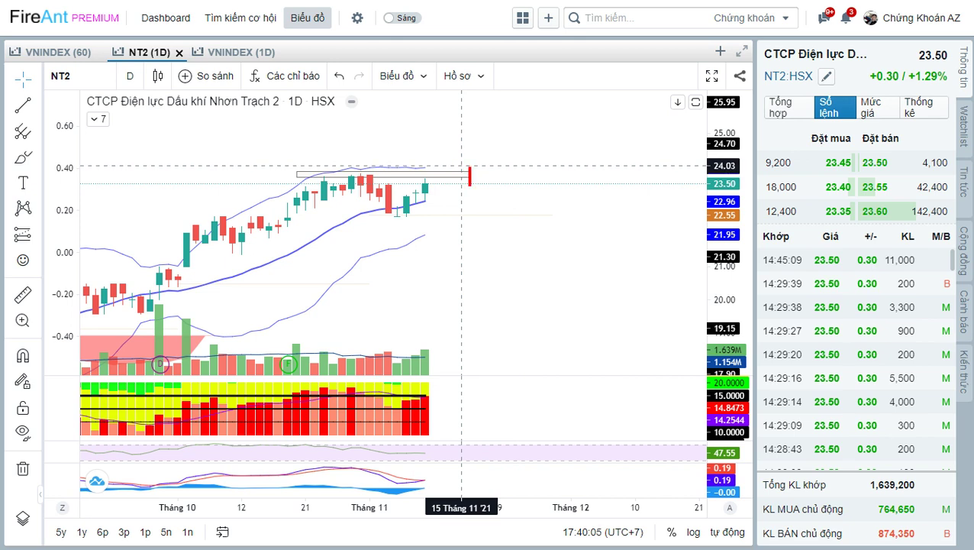
Annotate the resistance box above NT2's latest candles with 24.
type("24")
left_click(457, 169)
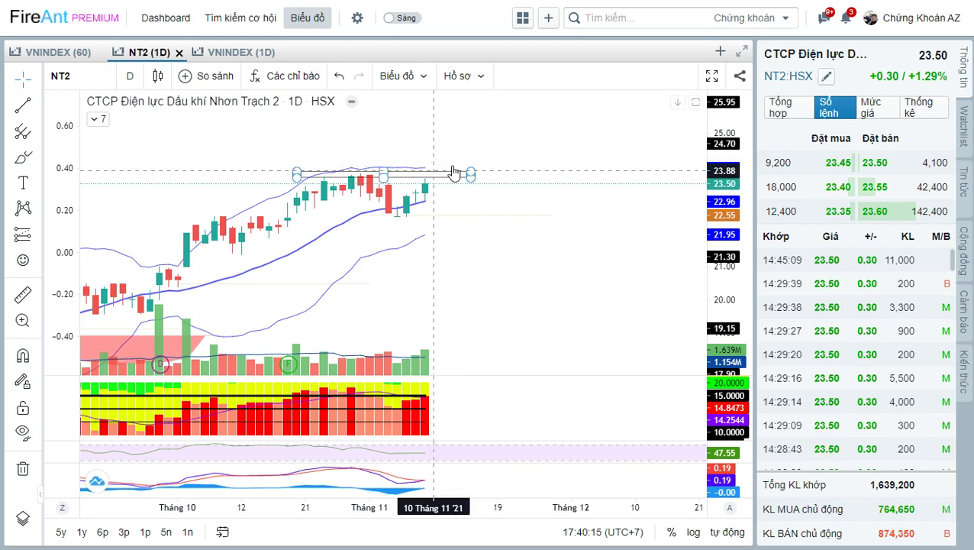
left_click(503, 213)
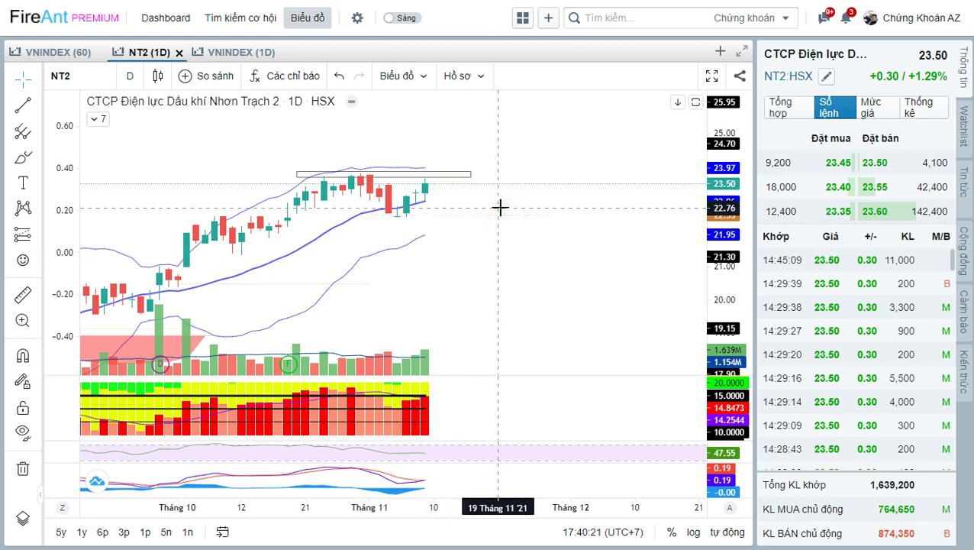
Change the chart's symbol to DBC and measure the rise from its late-October low to the latest candles.
type("DBC")
key("Return")
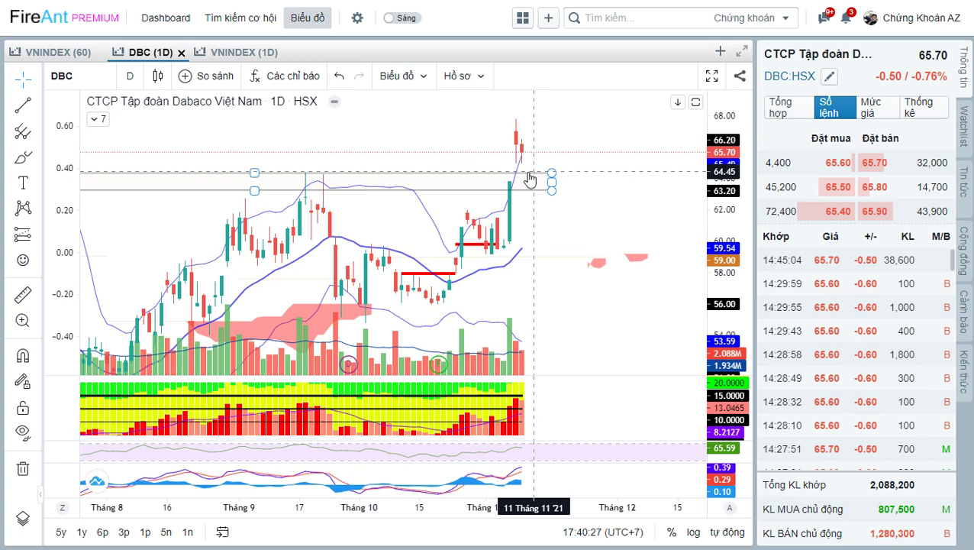
left_click(598, 173)
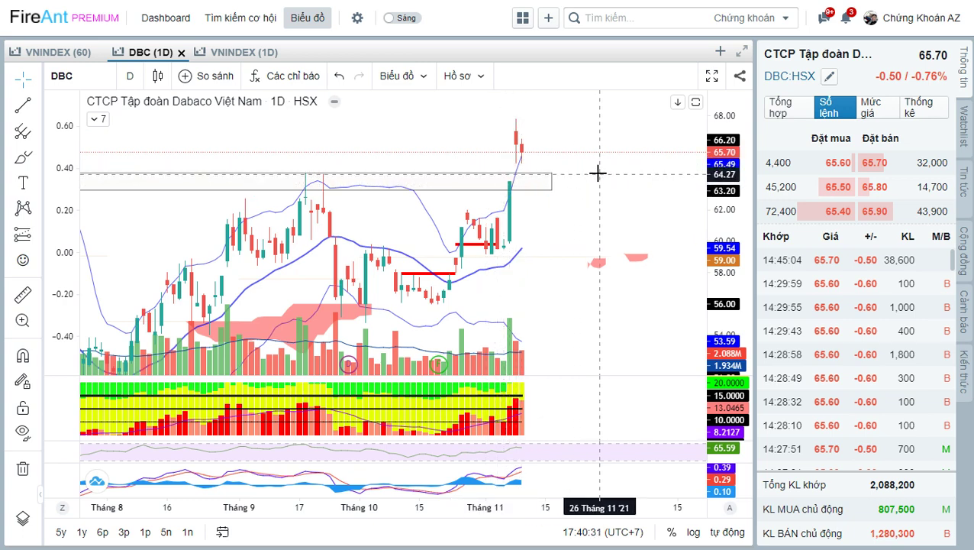
left_click_drag(598, 173, 594, 232)
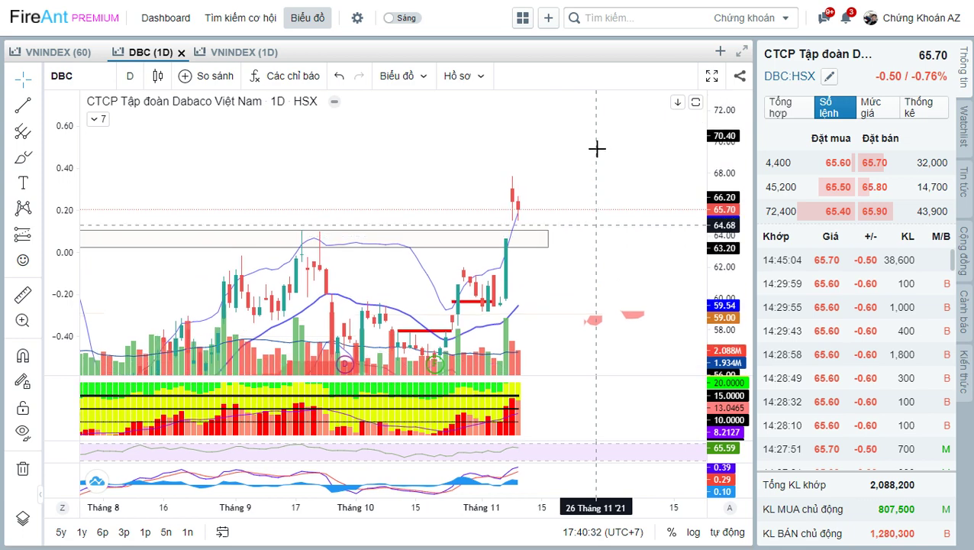
scroll(610, 176, "up", 3)
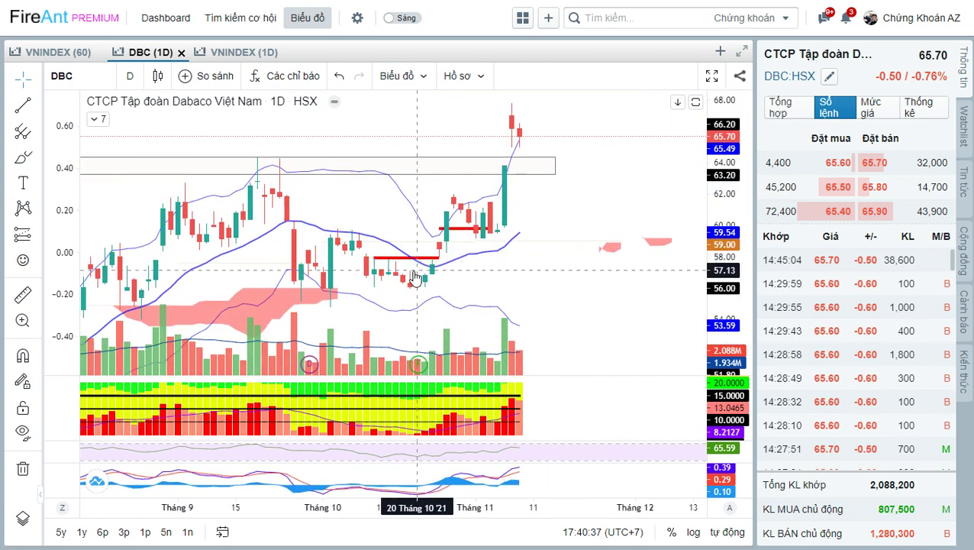
left_click_drag(411, 271, 540, 139)
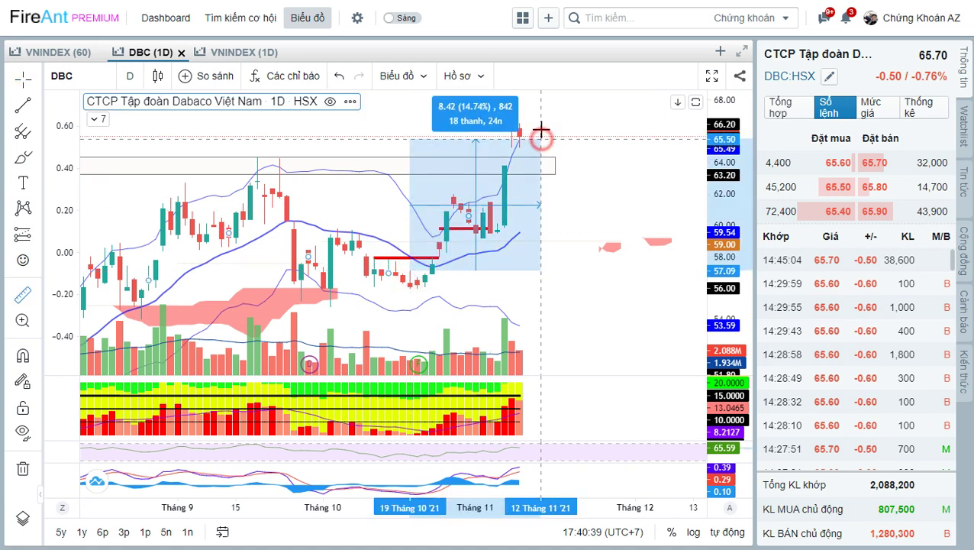
left_click(577, 155)
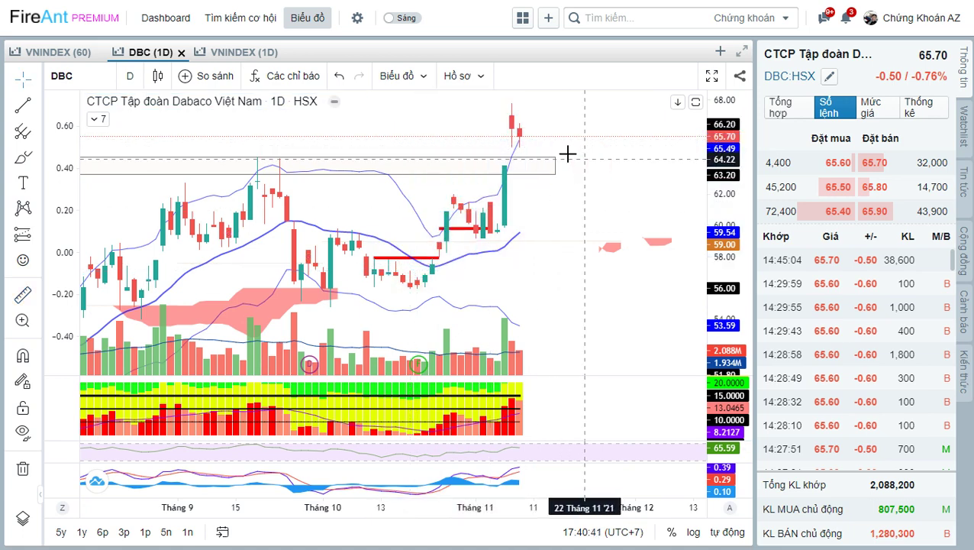
Examine DBC's latest candles against the resistance box around the September highs and the Bollinger bands.
scroll(538, 166, "down", 2)
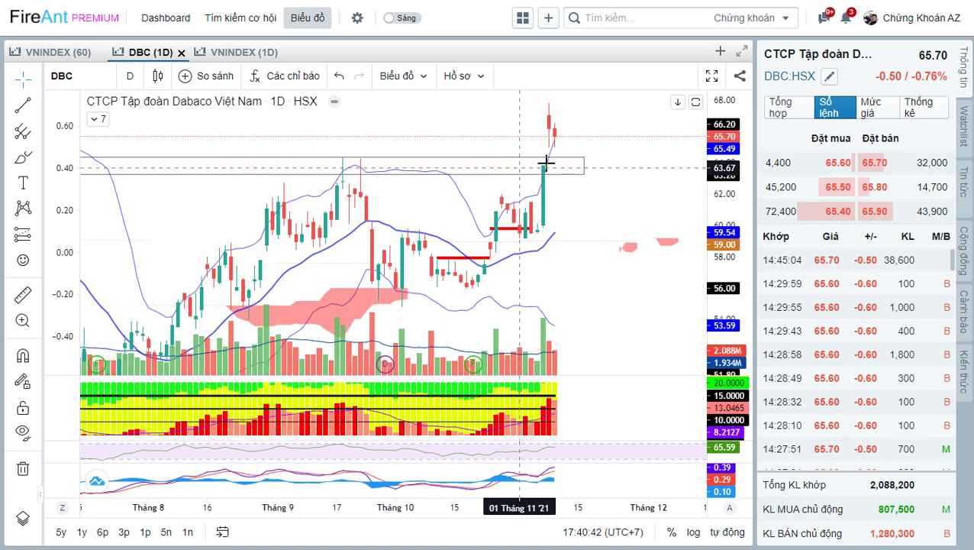
scroll(435, 168, "down", 1)
scroll(587, 152, "up", 2)
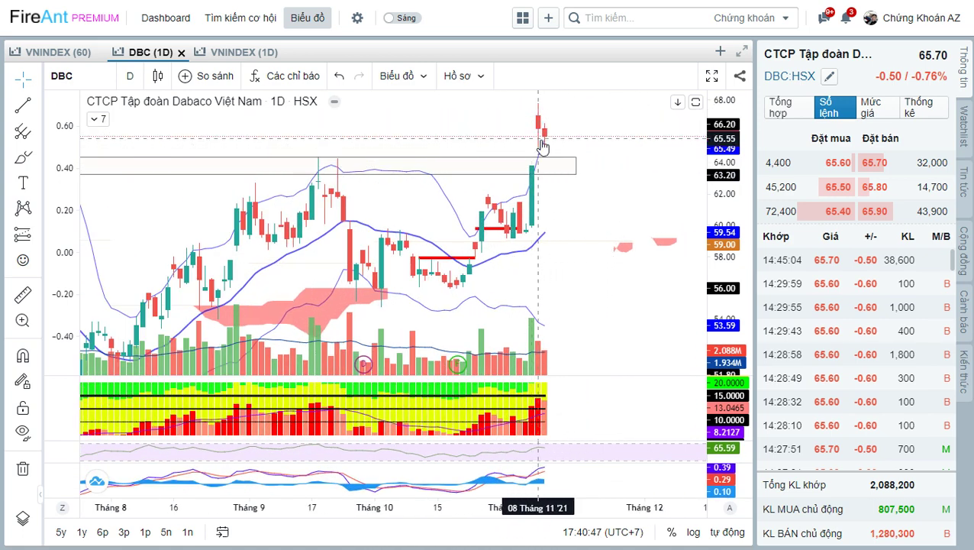
scroll(494, 116, "up", 1)
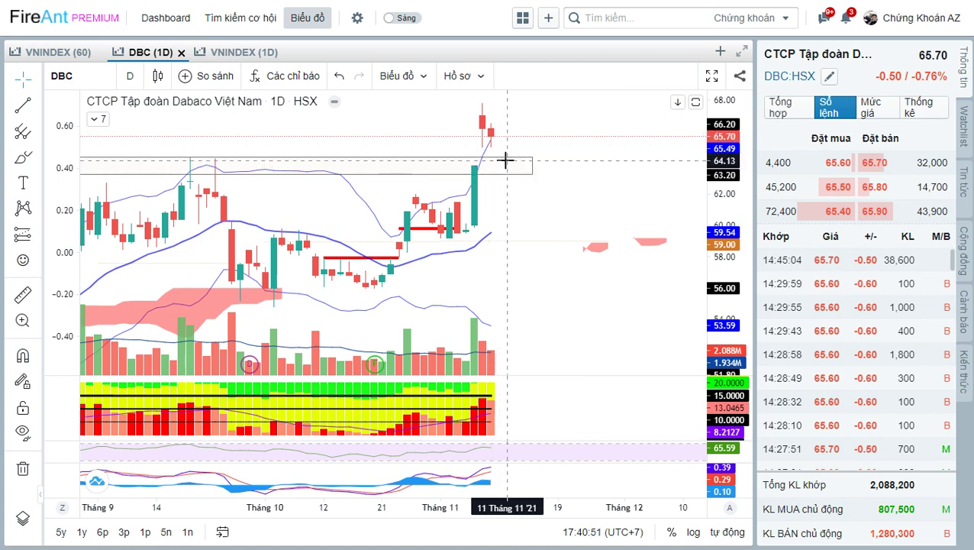
left_click_drag(506, 159, 531, 109)
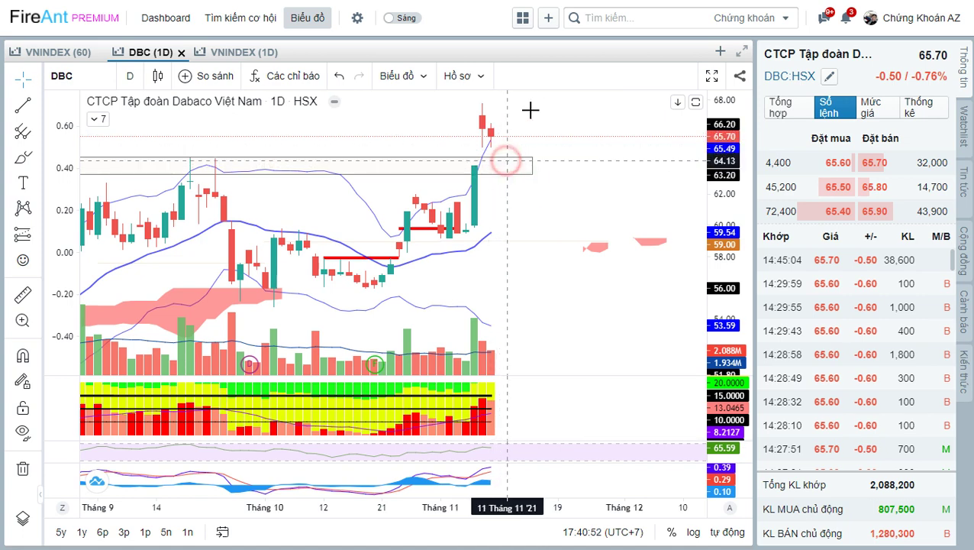
left_click(586, 175)
mouse_move(588, 178)
left_mouse_down()
mouse_move(602, 192)
mouse_move(600, 169)
left_mouse_up()
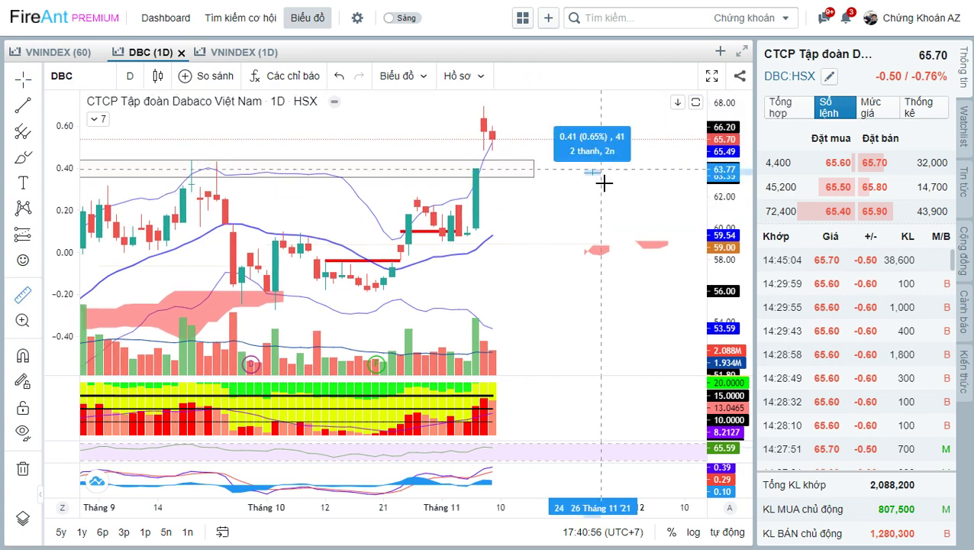
left_click(603, 198)
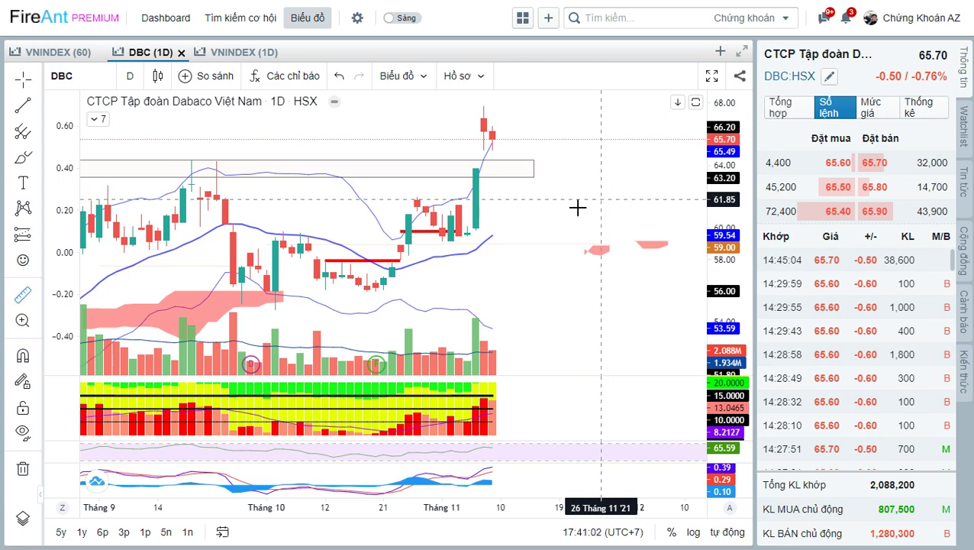
scroll(571, 208, "down", 2)
left_click(594, 215)
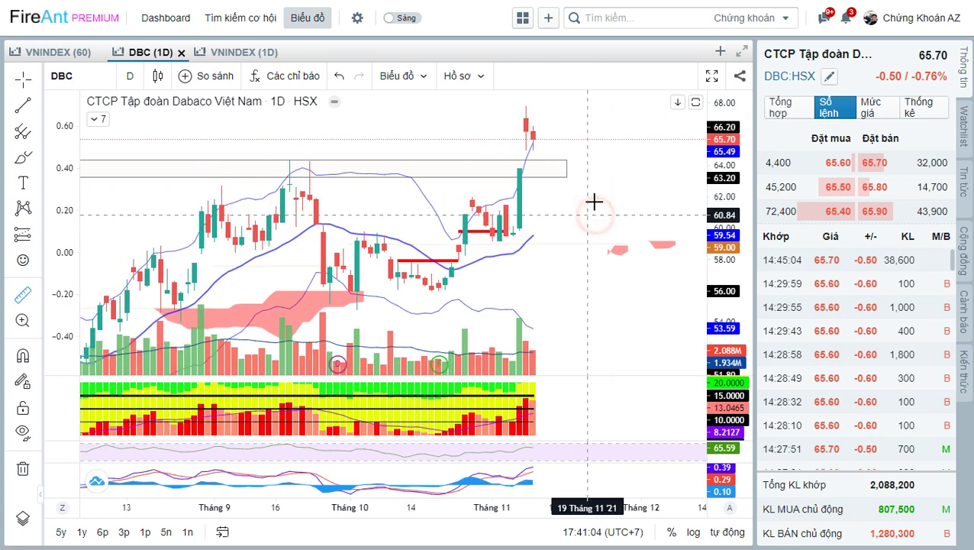
left_click(598, 217)
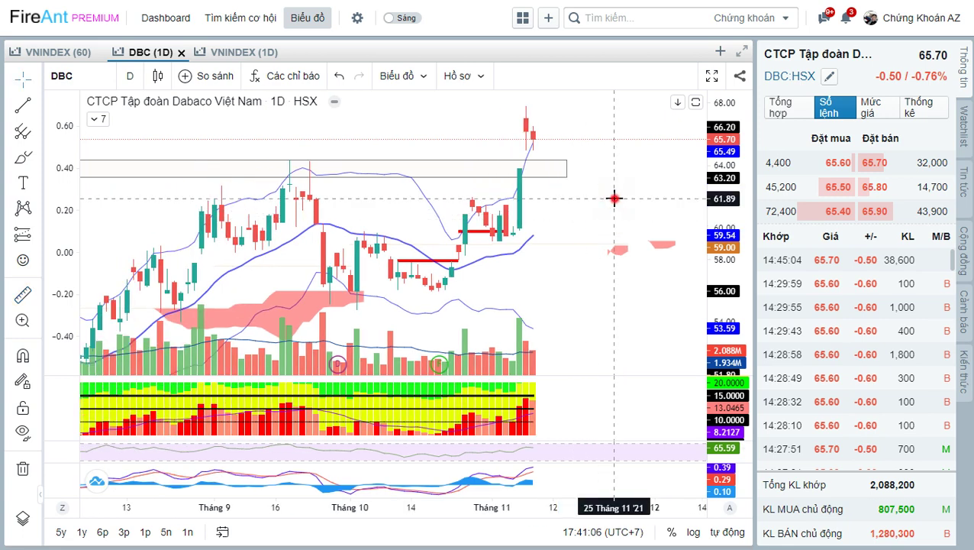
Change both DBC daily charts back to VNINDEX and view the index's latest candles.
type("VNI")
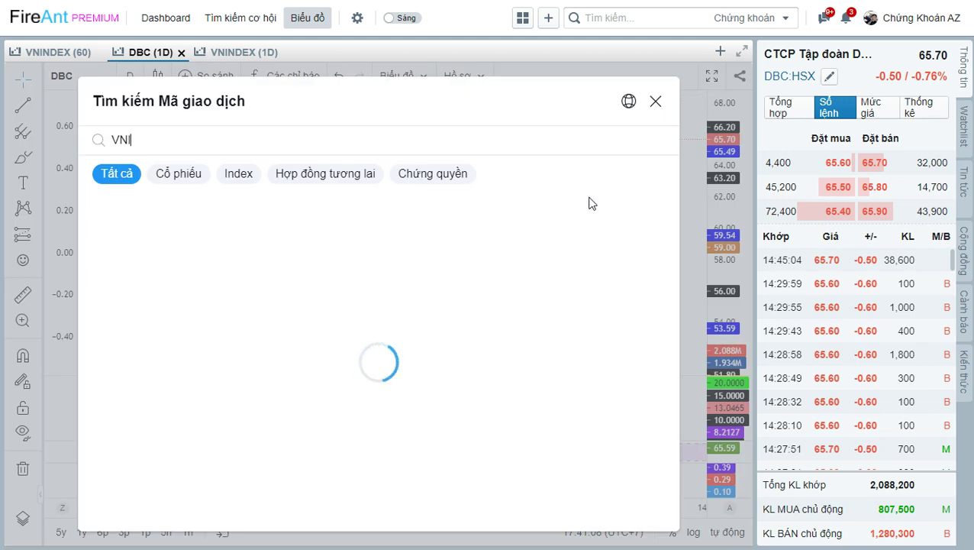
left_click(655, 104)
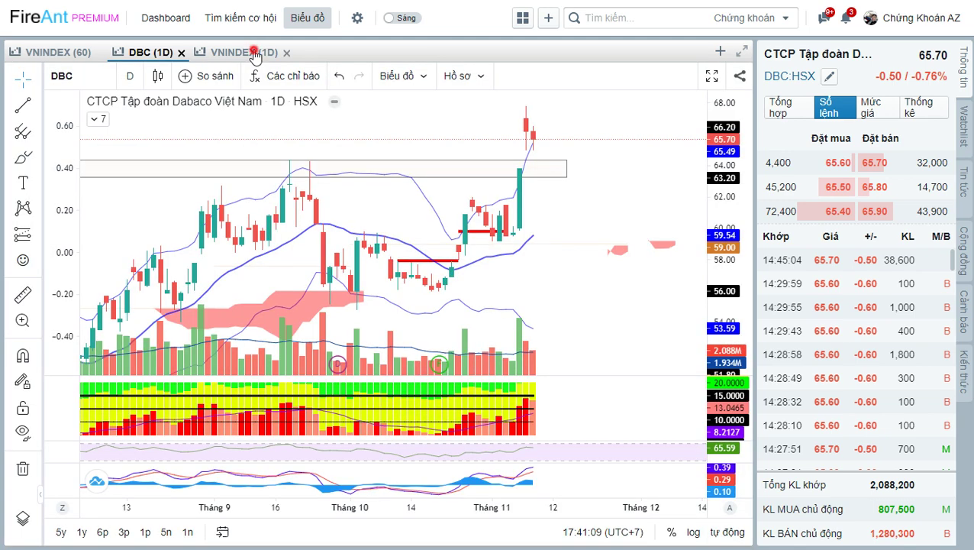
left_click(252, 51)
left_click(584, 264)
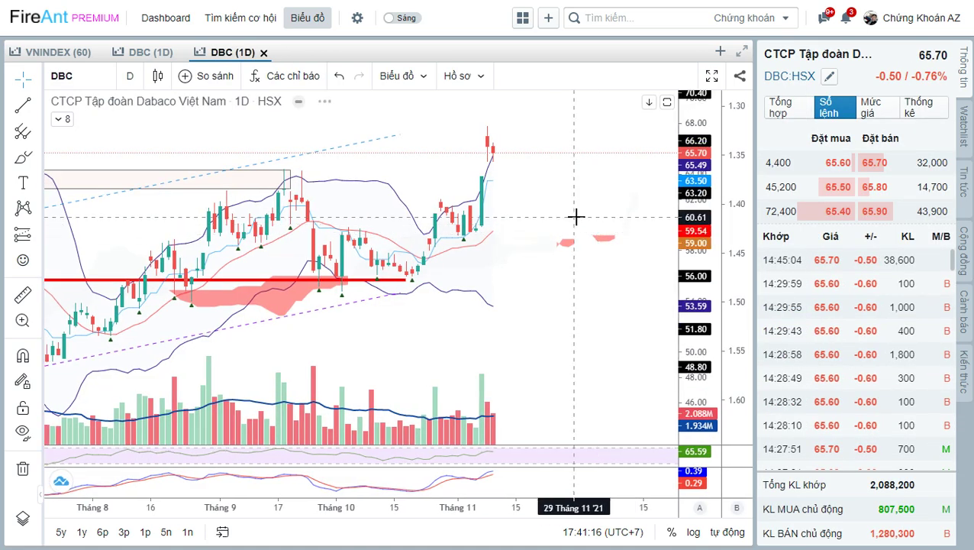
left_click(571, 192)
type("VNI")
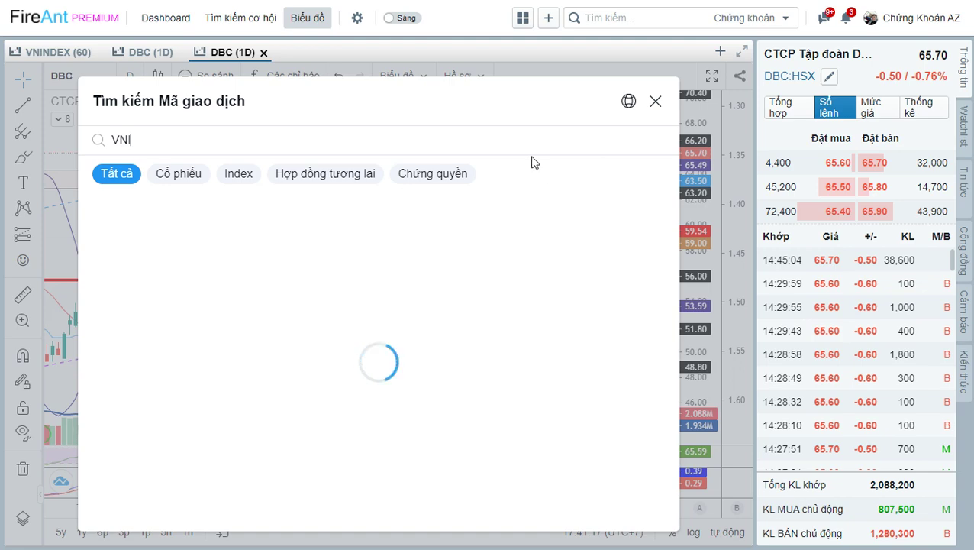
left_click(582, 224)
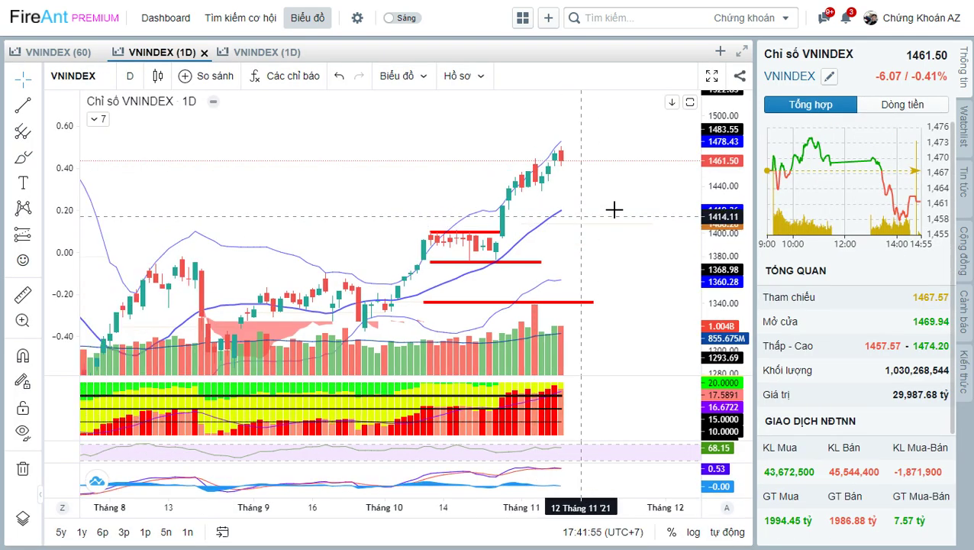
left_click(625, 207)
Switch to the price-action PDF and, on page 6's bullish symmetrical triangle, circle the take-profit point and label it 1460-1500.
key("alt+Tab")
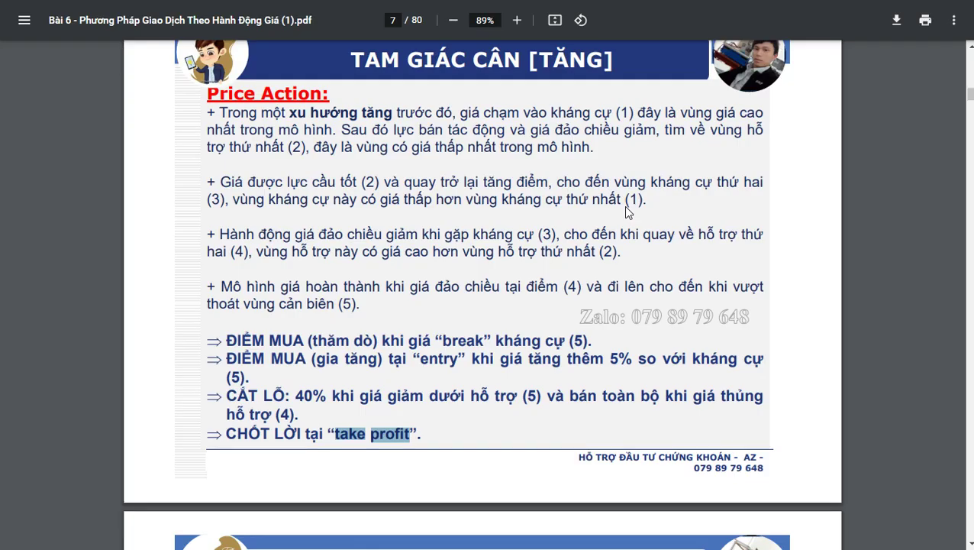
scroll(625, 213, "up", 6)
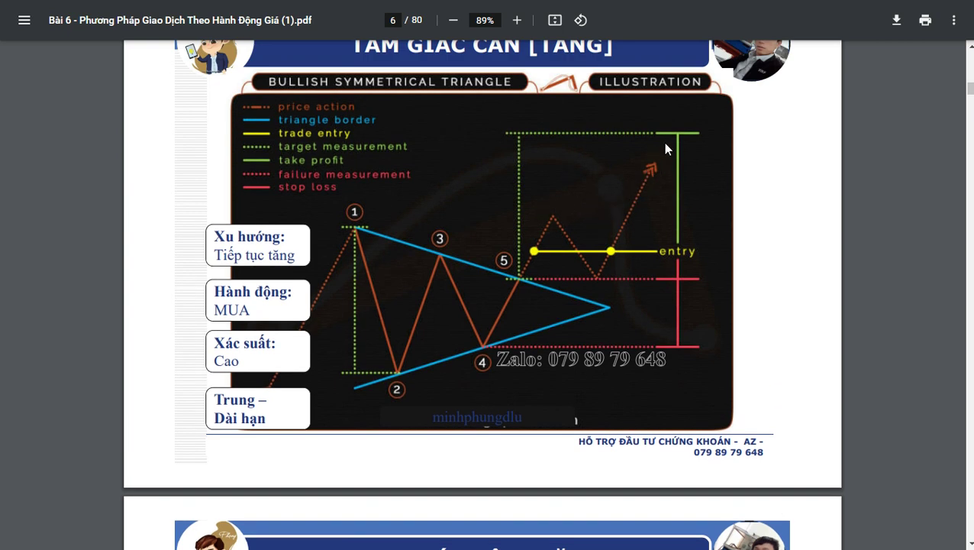
mouse_move(660, 159)
left_mouse_down()
mouse_move(651, 168)
mouse_move(658, 138)
mouse_move(684, 122)
mouse_move(643, 145)
mouse_move(687, 150)
mouse_move(682, 125)
left_mouse_up()
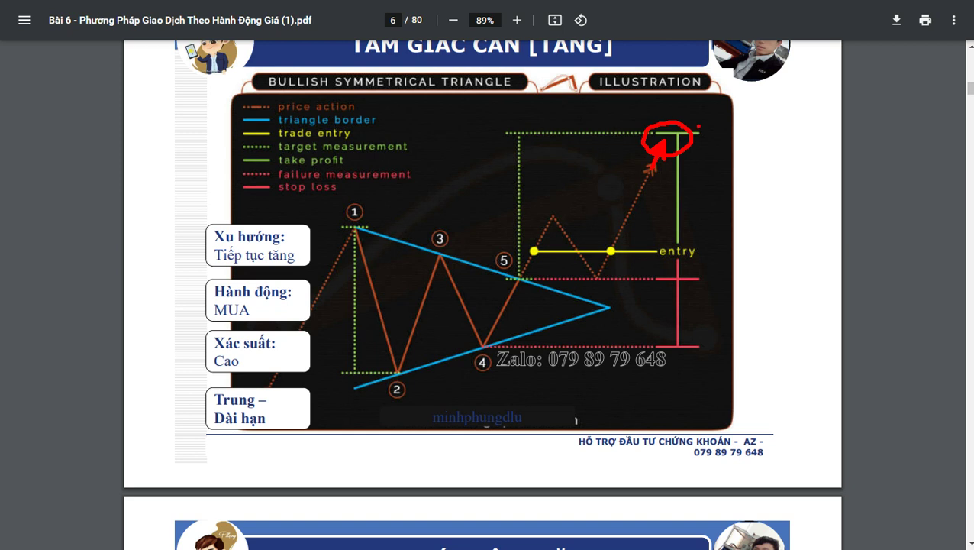
left_click(723, 141)
type("1460-1500")
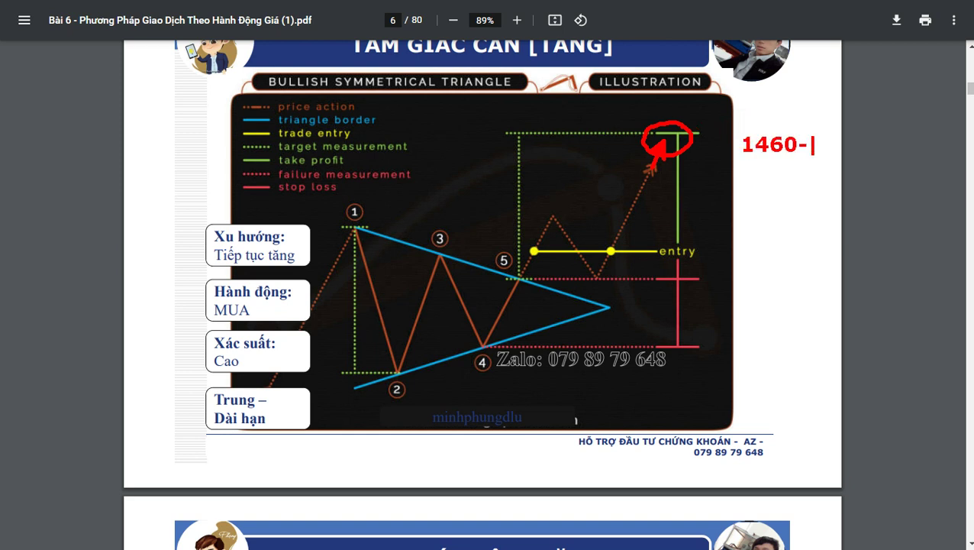